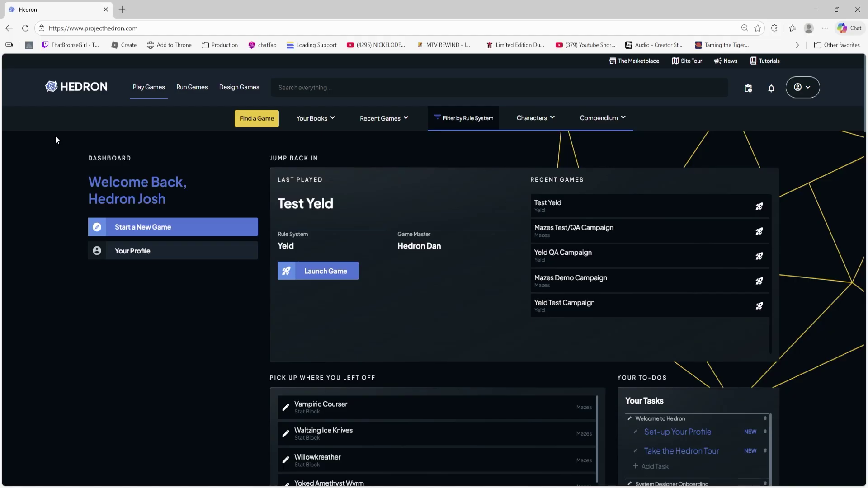
{"action": "left_click", "coordinate": [805, 89]}
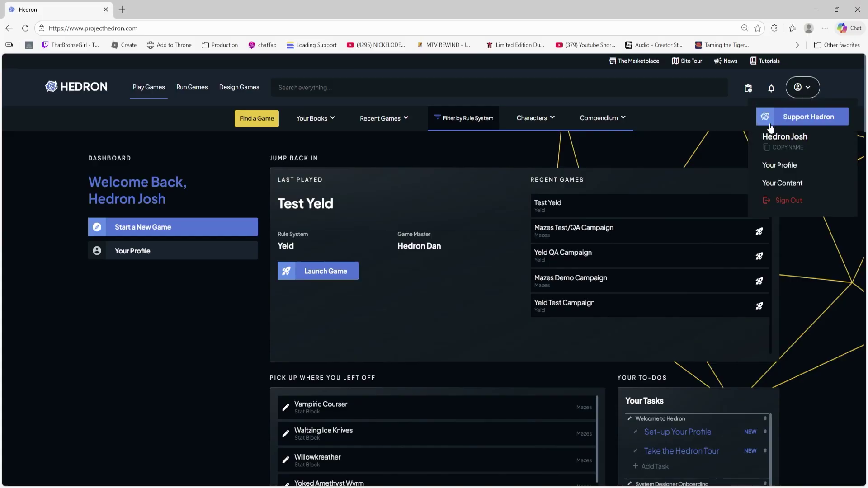
{"action": "left_click", "coordinate": [809, 93]}
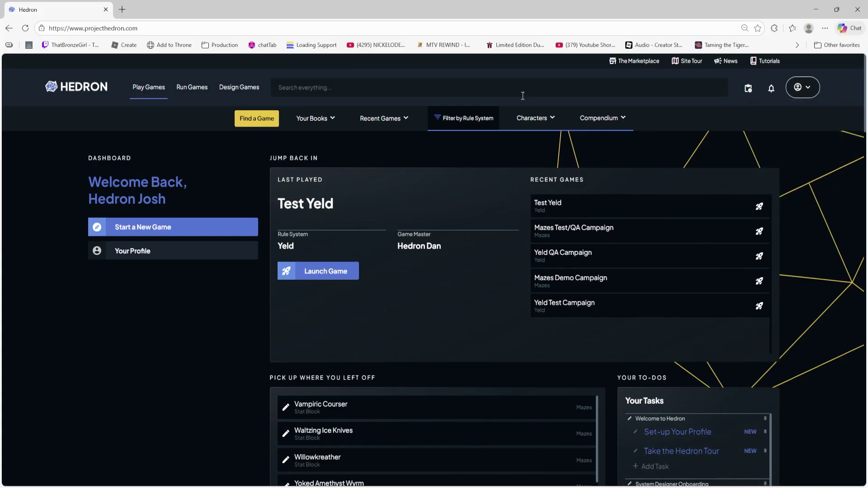
Create a new Full-type rule system named "Hearts Of Daggers" from the game design area.
{"action": "left_click", "coordinate": [244, 90]}
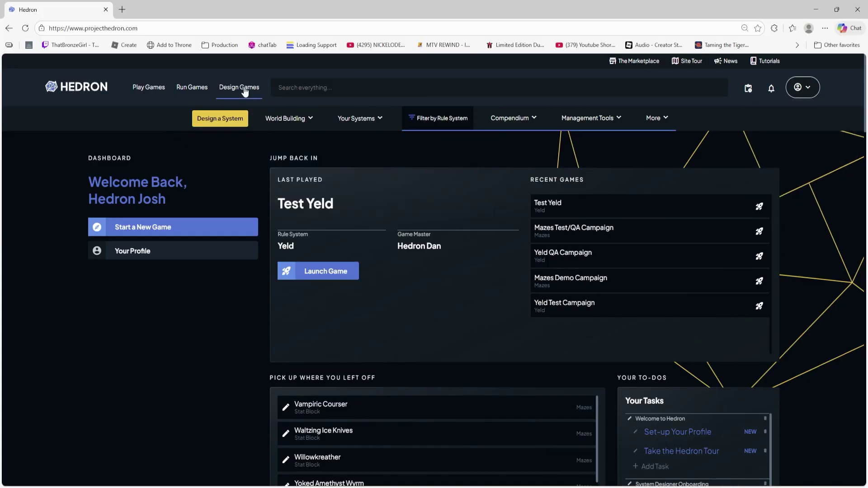
{"action": "left_click", "coordinate": [221, 118]}
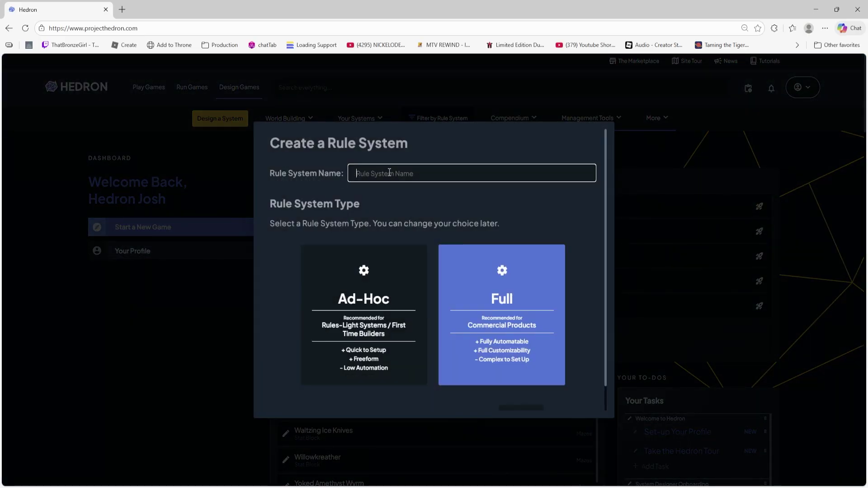
{"action": "type", "text": "Heart"}
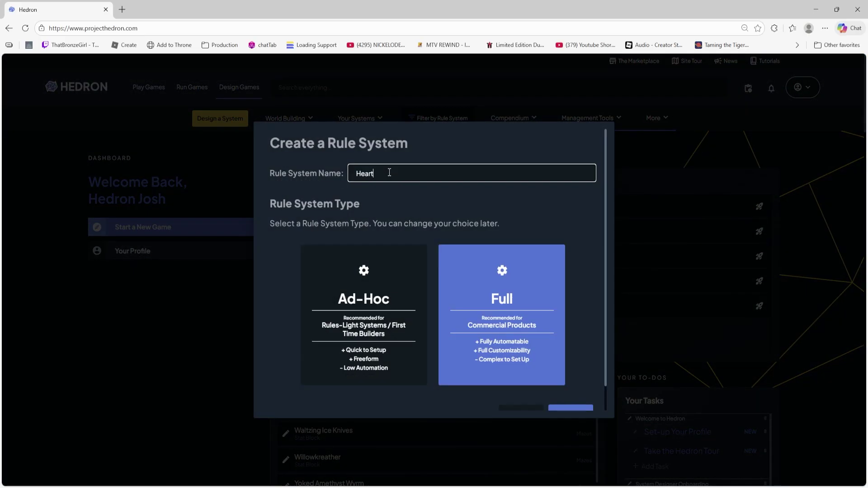
{"action": "type", "text": "s Of Maggers"}
{"action": "scroll", "coordinate": [417, 196], "scroll_direction": "down", "scroll_amount": 1}
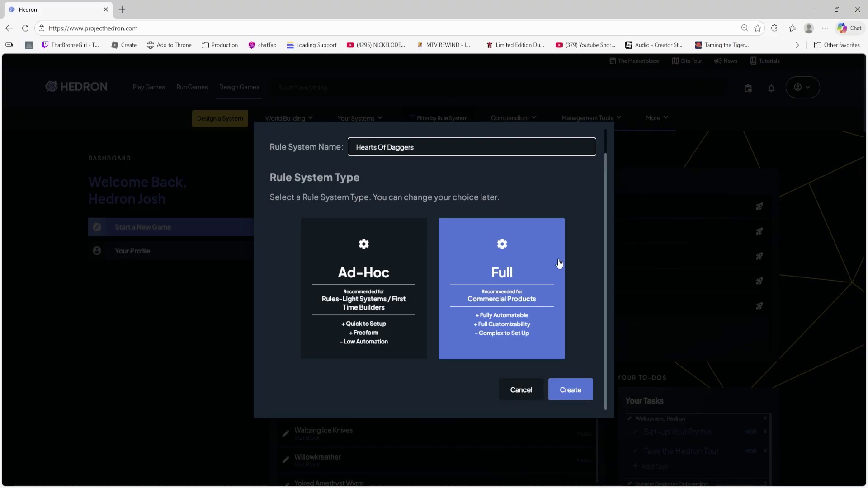
{"action": "key", "text": "Return"}
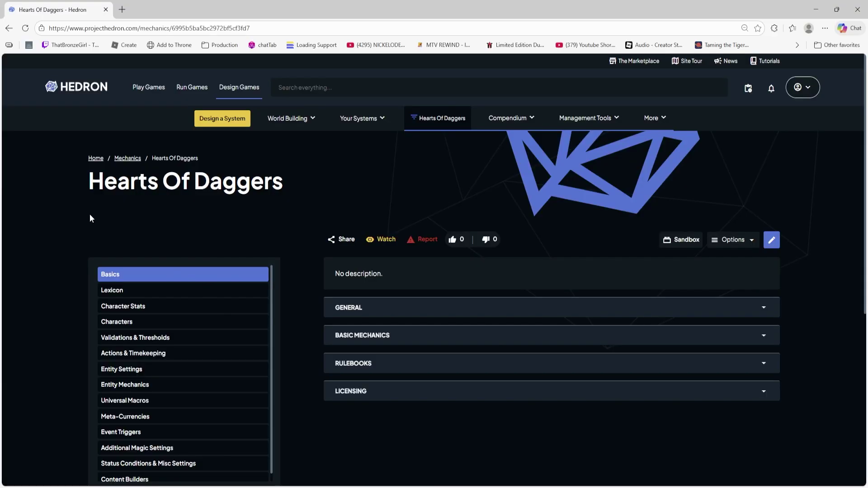
{"action": "scroll", "coordinate": [235, 357], "scroll_direction": "down", "scroll_amount": 2}
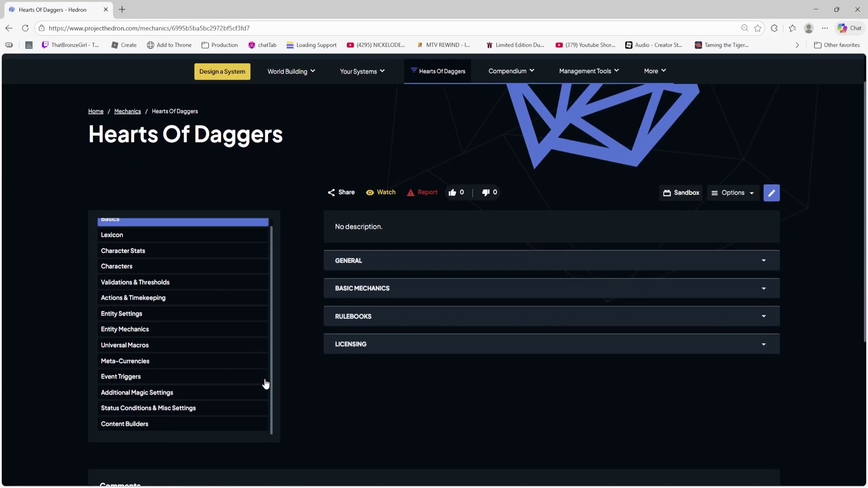
{"action": "scroll", "coordinate": [317, 364], "scroll_direction": "up", "scroll_amount": 2}
{"action": "scroll", "coordinate": [307, 348], "scroll_direction": "down", "scroll_amount": 1}
{"action": "scroll", "coordinate": [198, 330], "scroll_direction": "up", "scroll_amount": 1}
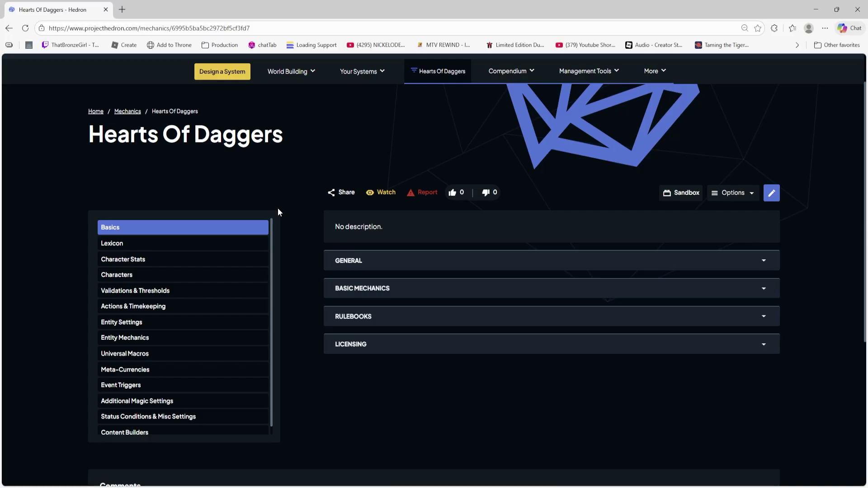
{"action": "left_click", "coordinate": [771, 193]}
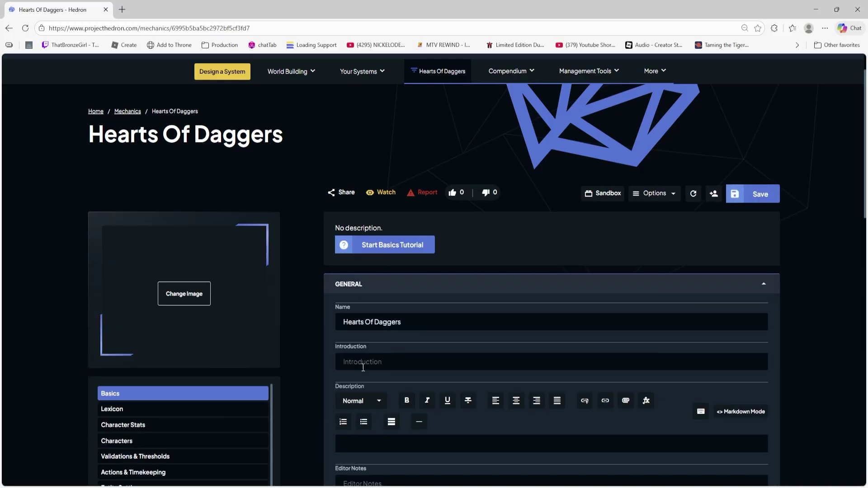
{"action": "scroll", "coordinate": [307, 373], "scroll_direction": "down", "scroll_amount": 1}
{"action": "left_click", "coordinate": [372, 401]}
{"action": "left_click", "coordinate": [762, 148]}
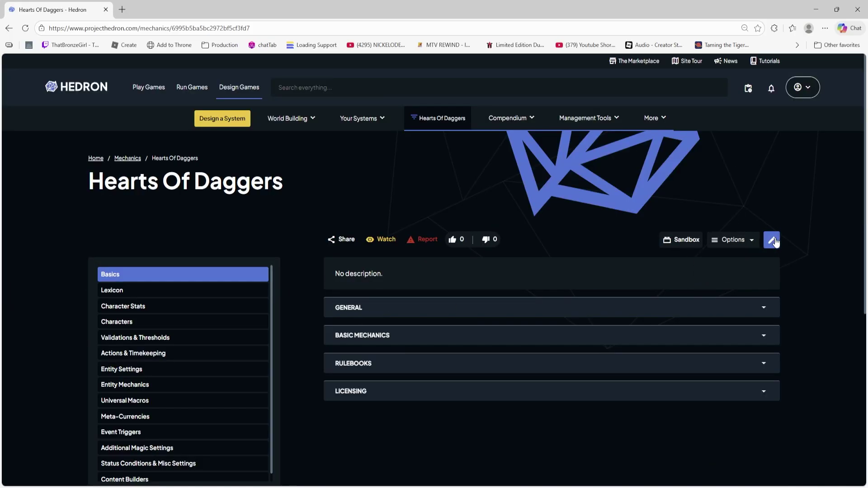
Set the system's description to "Definitely NOT affiliated with any Presses of a Darring variety." and save.
{"action": "left_click", "coordinate": [772, 240]}
{"action": "scroll", "coordinate": [531, 283], "scroll_direction": "down", "scroll_amount": 3}
{"action": "left_click", "coordinate": [369, 268]}
{"action": "left_click", "coordinate": [343, 348]}
{"action": "type", "text": "D"}
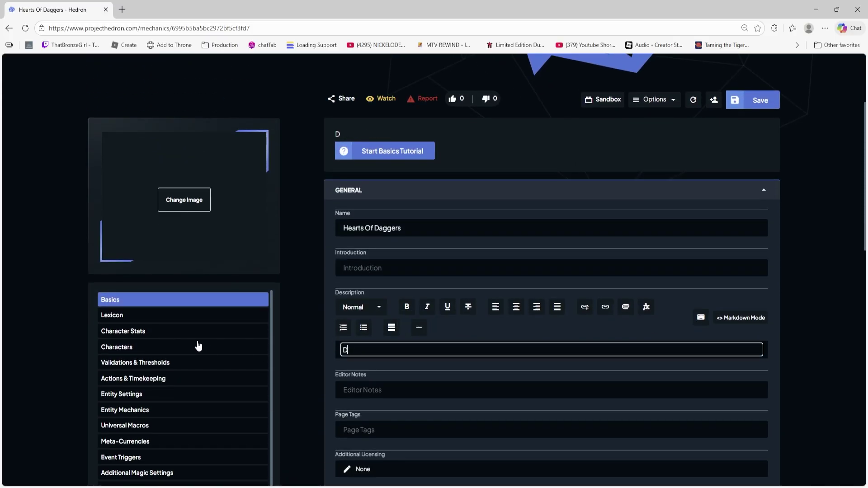
{"action": "type", "text": "efinitely NOT af"}
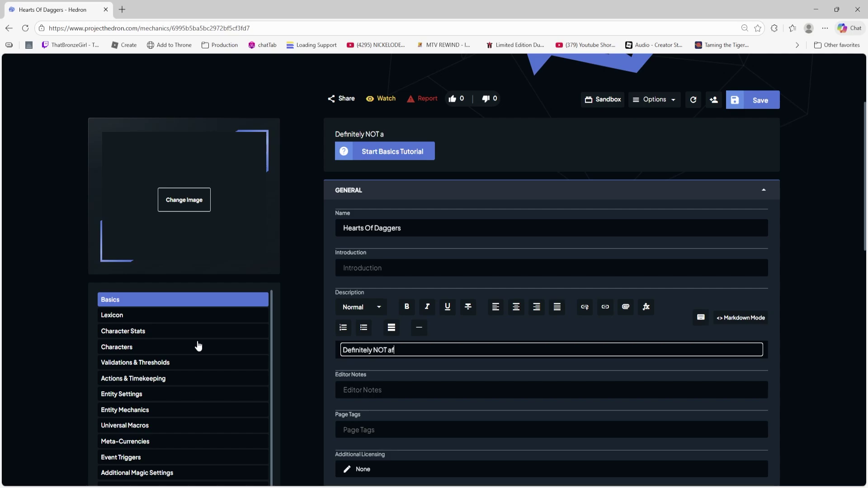
{"action": "type", "text": "filiated with an"}
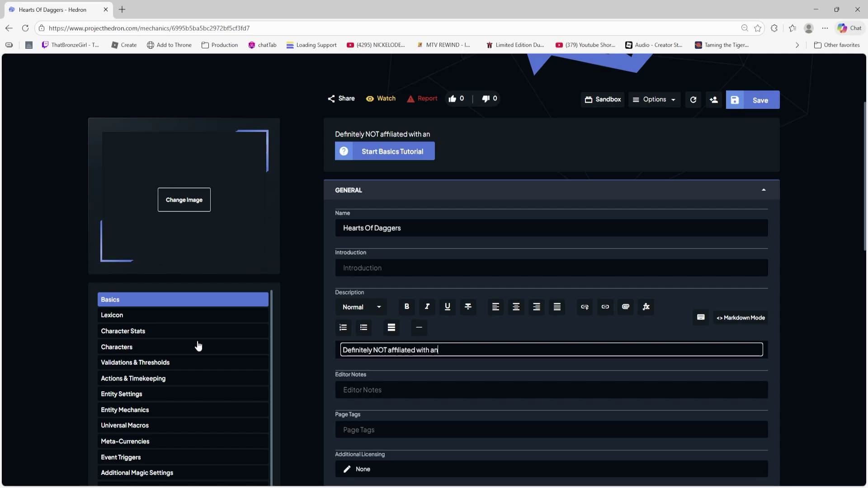
{"action": "type", "text": "y Presses of a Darring variety."}
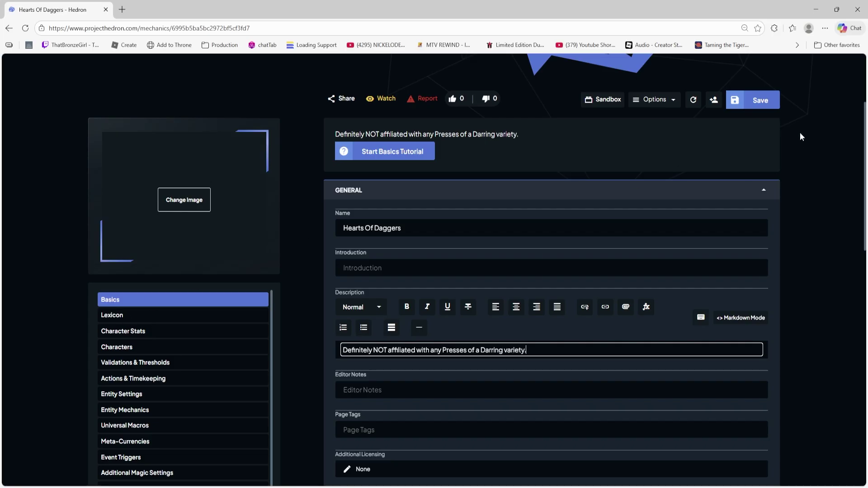
{"action": "left_click", "coordinate": [761, 103]}
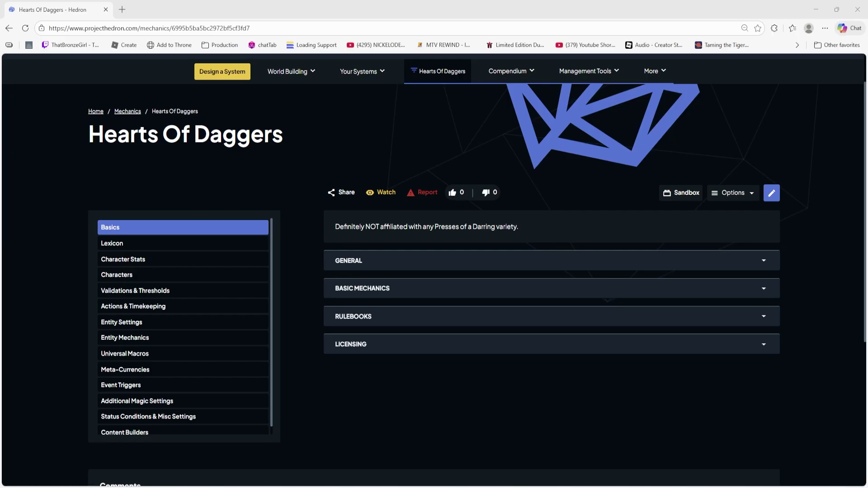
Open the Basics section for editing and switch the Spells, Feats and Classes mechanics off and back on.
{"action": "left_click", "coordinate": [772, 192]}
{"action": "scroll", "coordinate": [611, 189], "scroll_direction": "down", "scroll_amount": 4}
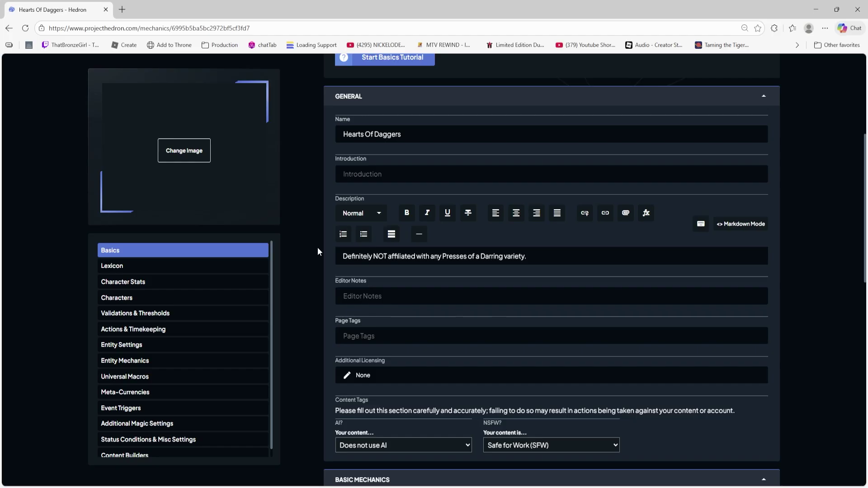
{"action": "scroll", "coordinate": [302, 290], "scroll_direction": "down", "scroll_amount": 4}
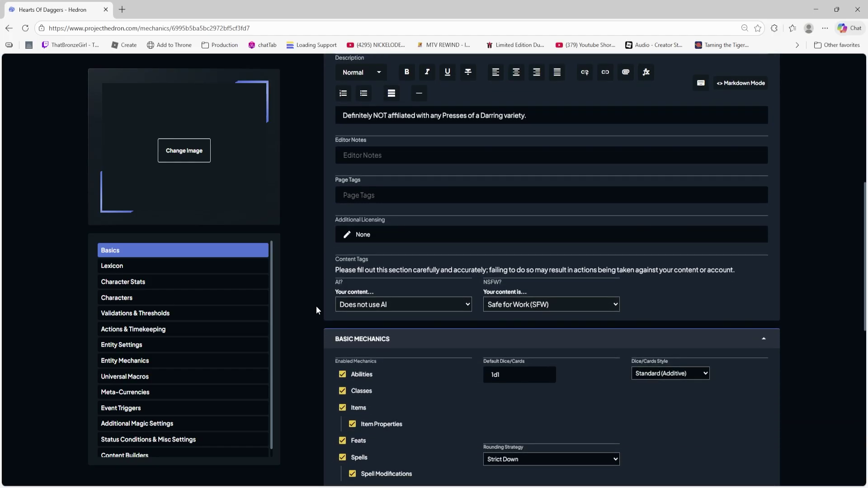
{"action": "scroll", "coordinate": [326, 300], "scroll_direction": "down", "scroll_amount": 2}
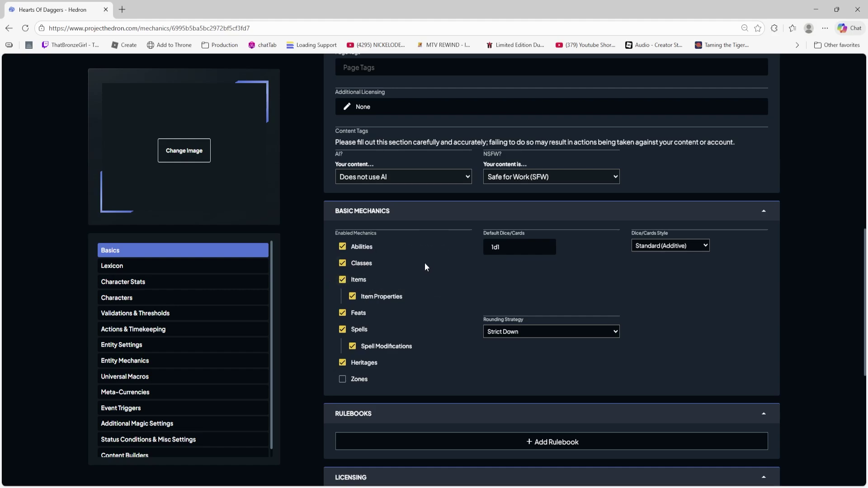
{"action": "left_click", "coordinate": [381, 327]}
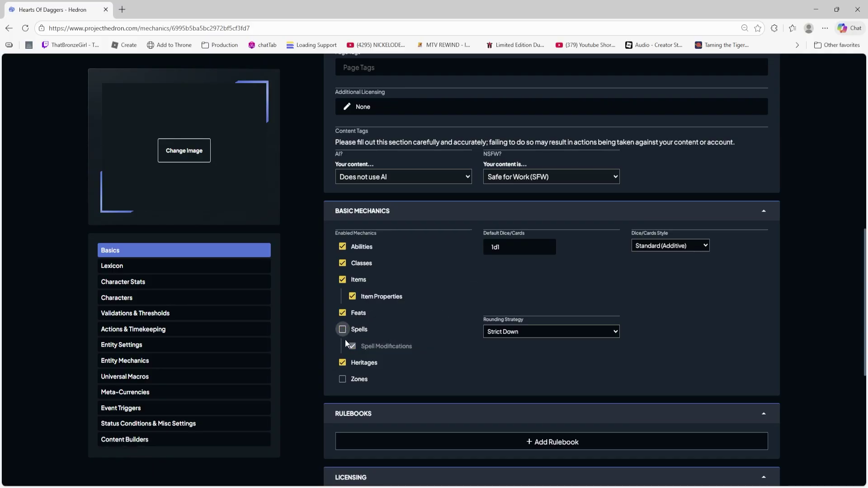
{"action": "left_click", "coordinate": [342, 330]}
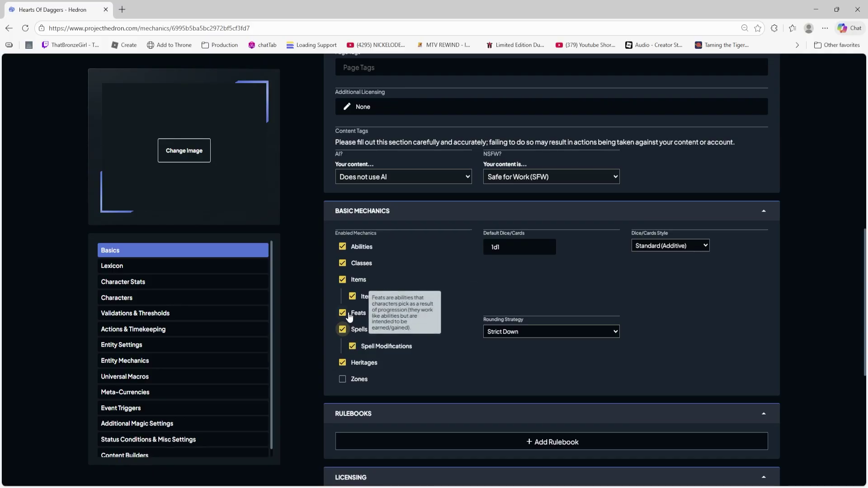
{"action": "left_click", "coordinate": [343, 313]}
{"action": "left_click", "coordinate": [343, 313]}
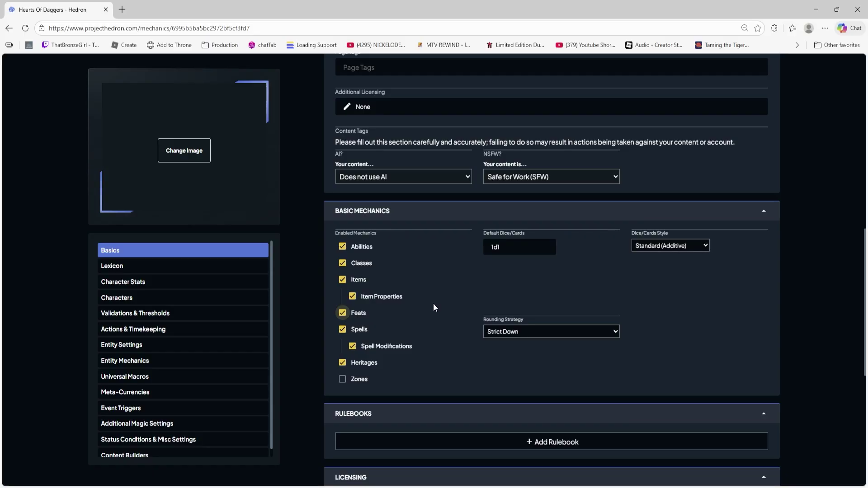
{"action": "mouse_move", "coordinate": [368, 369]}
{"action": "mouse_move", "coordinate": [351, 357]}
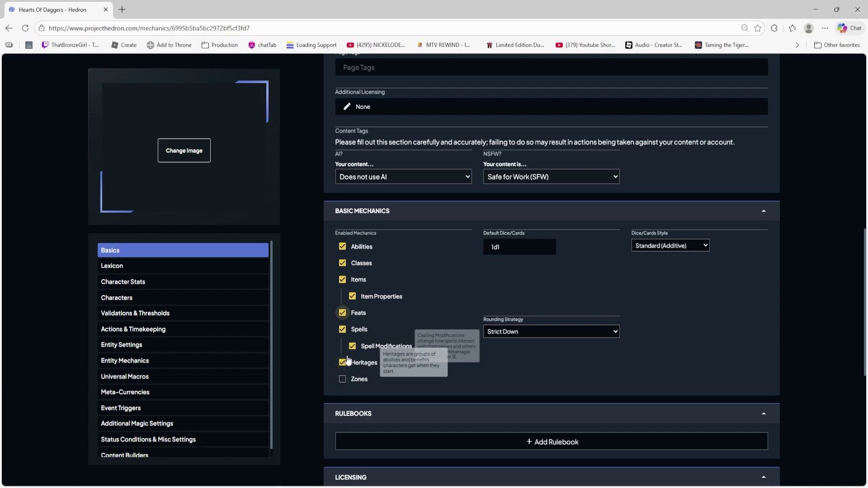
{"action": "left_click", "coordinate": [344, 263]}
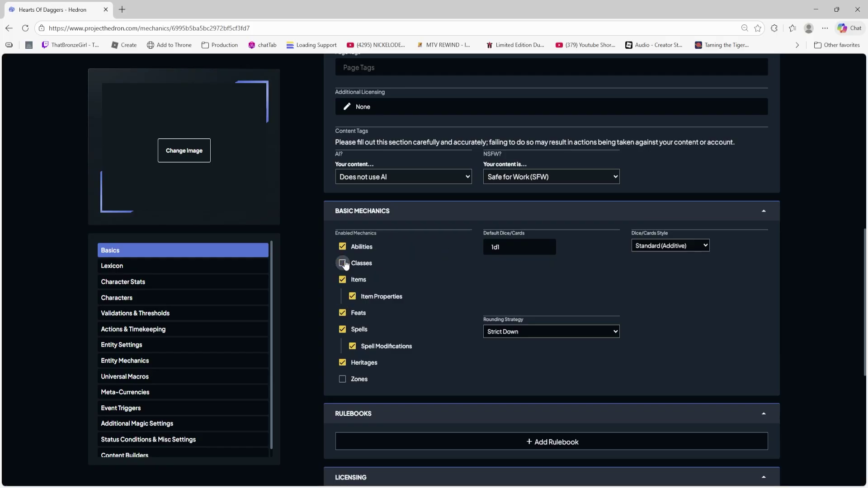
{"action": "left_click", "coordinate": [345, 264]}
Browse the books that can be attached as rulebooks, without adding one.
{"action": "scroll", "coordinate": [407, 303], "scroll_direction": "down", "scroll_amount": 3}
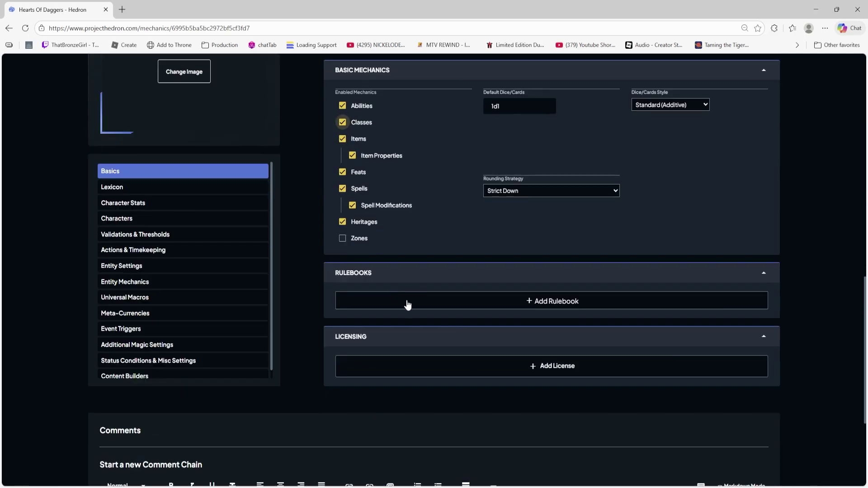
{"action": "left_click", "coordinate": [461, 307]}
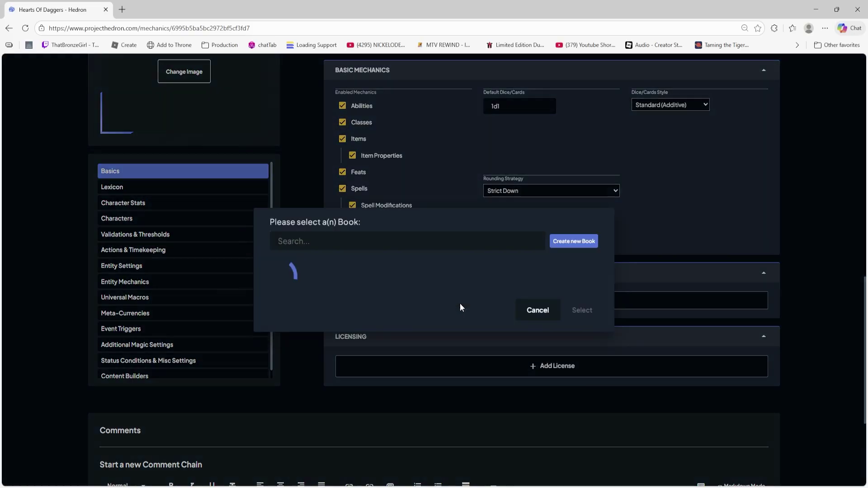
{"action": "scroll", "coordinate": [361, 251], "scroll_direction": "down", "scroll_amount": 2}
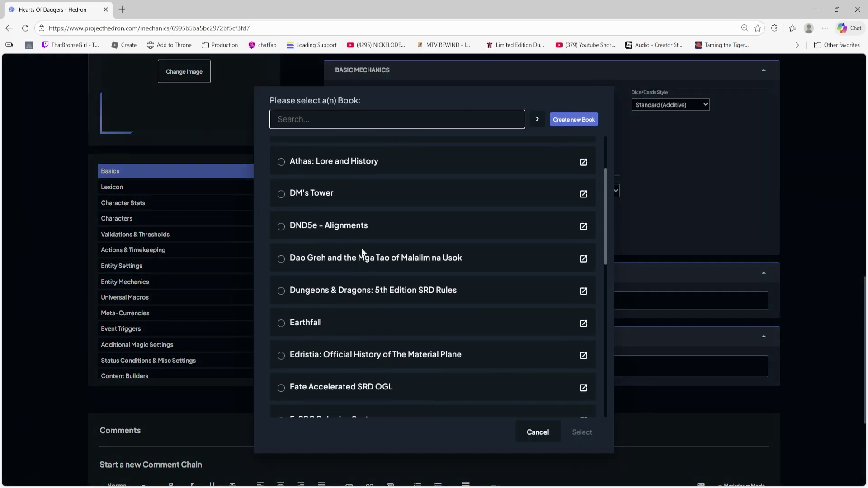
{"action": "scroll", "coordinate": [319, 281], "scroll_direction": "down", "scroll_amount": 2}
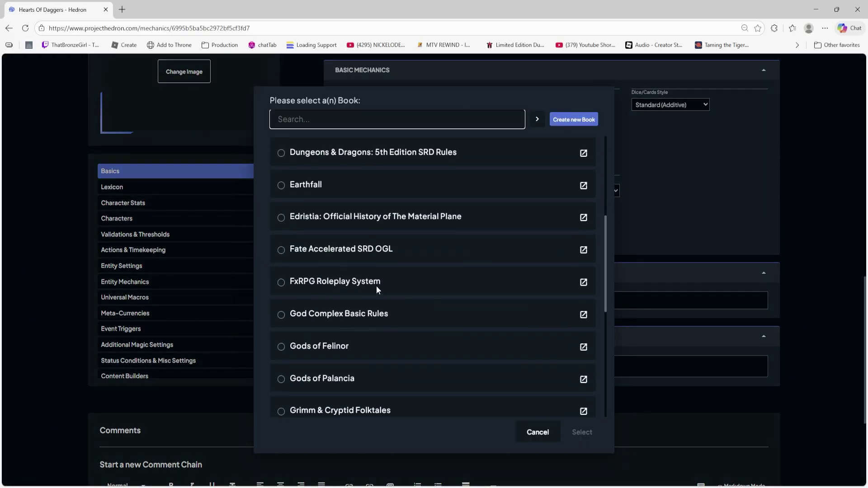
{"action": "scroll", "coordinate": [388, 296], "scroll_direction": "up", "scroll_amount": 5}
{"action": "left_click", "coordinate": [528, 439]}
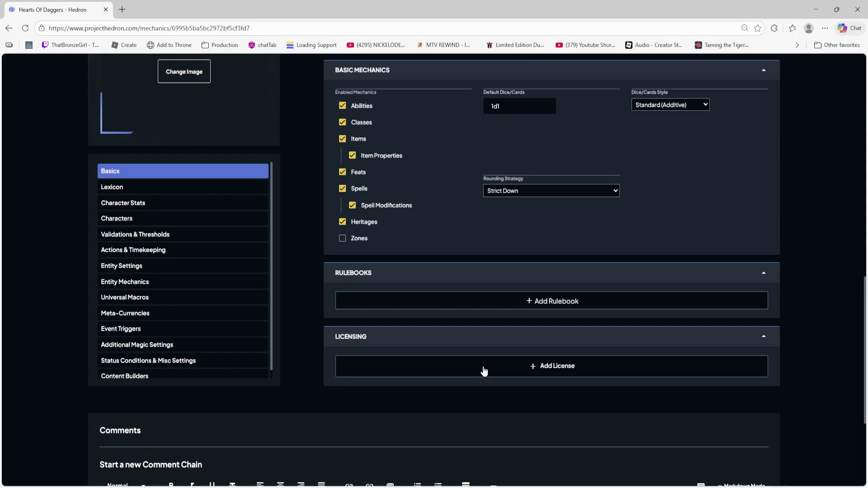
Browse the licenses that can be attached to the rule system, without adding one.
{"action": "left_click", "coordinate": [483, 370]}
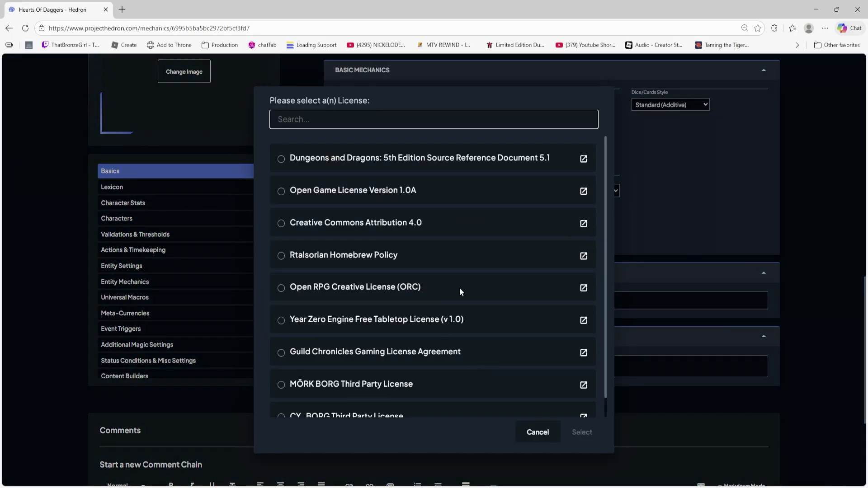
{"action": "scroll", "coordinate": [459, 287], "scroll_direction": "down", "scroll_amount": 1}
{"action": "scroll", "coordinate": [456, 266], "scroll_direction": "up", "scroll_amount": 1}
{"action": "left_click", "coordinate": [543, 436]}
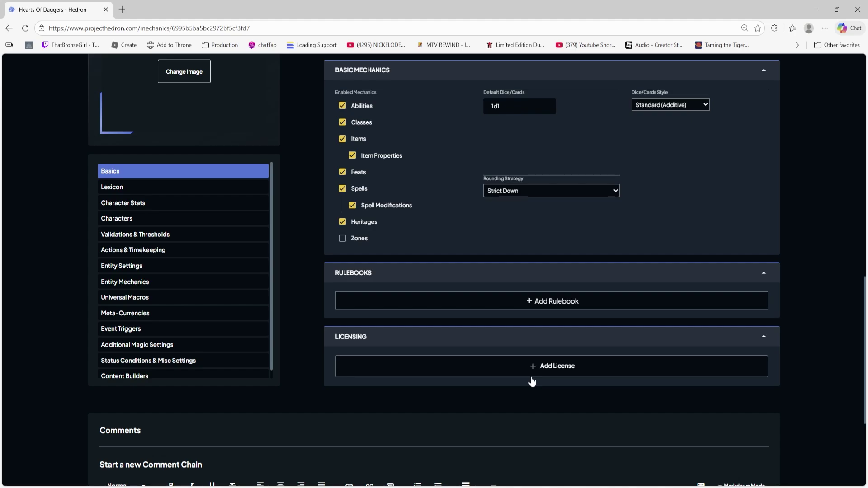
{"action": "scroll", "coordinate": [532, 382], "scroll_direction": "up", "scroll_amount": 6}
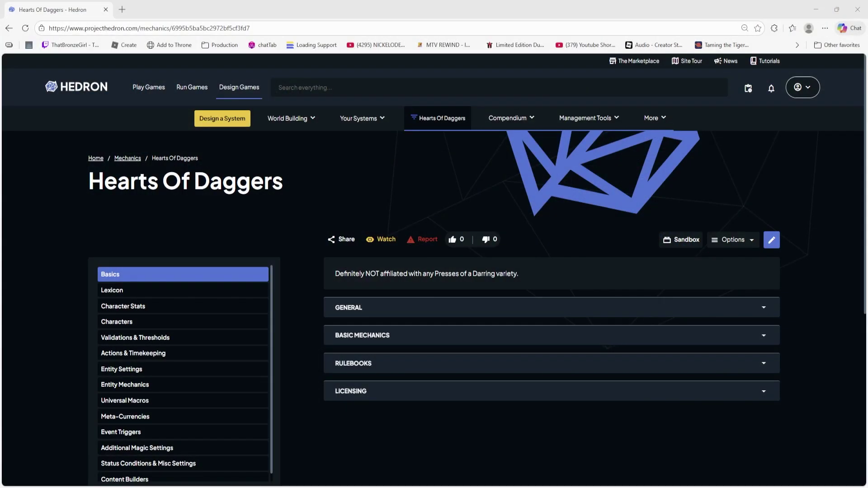
Open the system's Lexicon section for editing at the Mechanical Terms labels.
{"action": "left_click", "coordinate": [131, 291]}
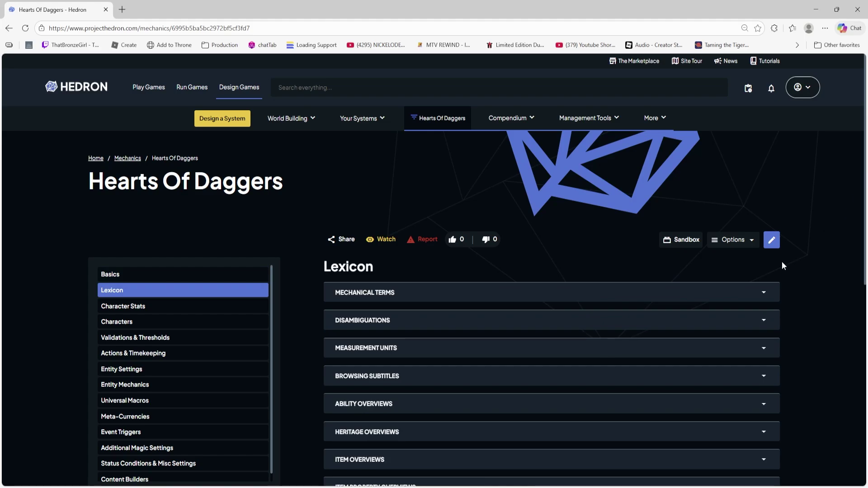
{"action": "scroll", "coordinate": [418, 328], "scroll_direction": "down", "scroll_amount": 4}
{"action": "scroll", "coordinate": [373, 322], "scroll_direction": "up", "scroll_amount": 3}
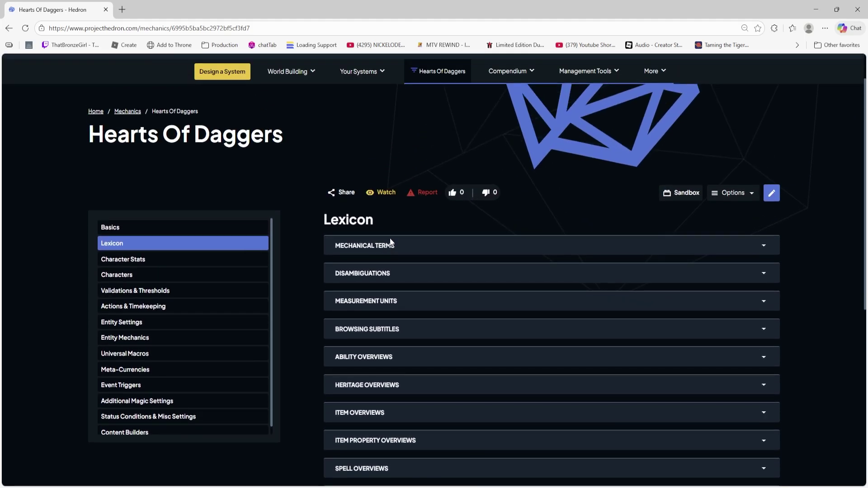
{"action": "left_click", "coordinate": [772, 193]}
{"action": "scroll", "coordinate": [417, 297], "scroll_direction": "down", "scroll_amount": 1}
{"action": "left_click", "coordinate": [413, 290]}
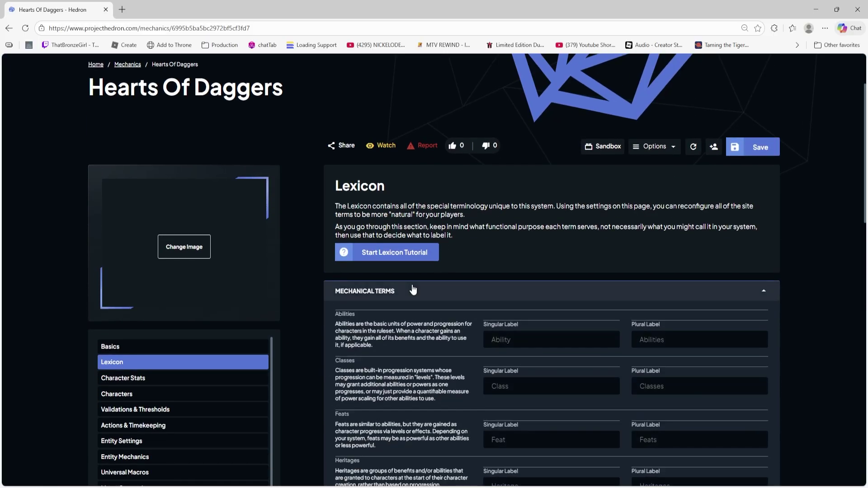
Relabel the Heritages term as "Class" in the singular and "Classes" in the plural.
{"action": "scroll", "coordinate": [413, 291], "scroll_direction": "down", "scroll_amount": 5}
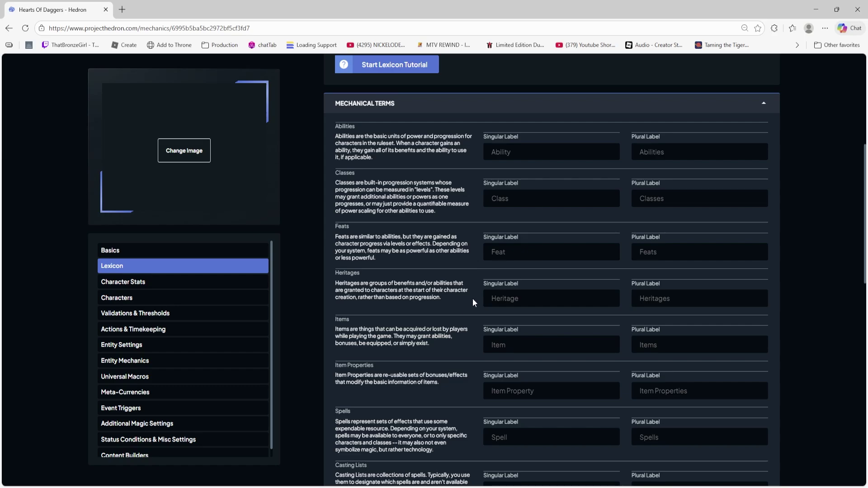
{"action": "left_click", "coordinate": [493, 302]}
{"action": "type", "text": "Class"}
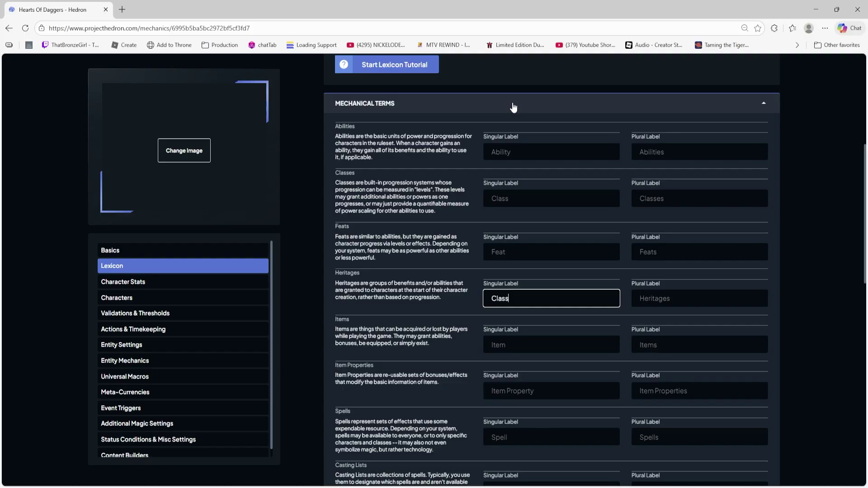
{"action": "left_click", "coordinate": [693, 302]}
{"action": "type", "text": "C;"}
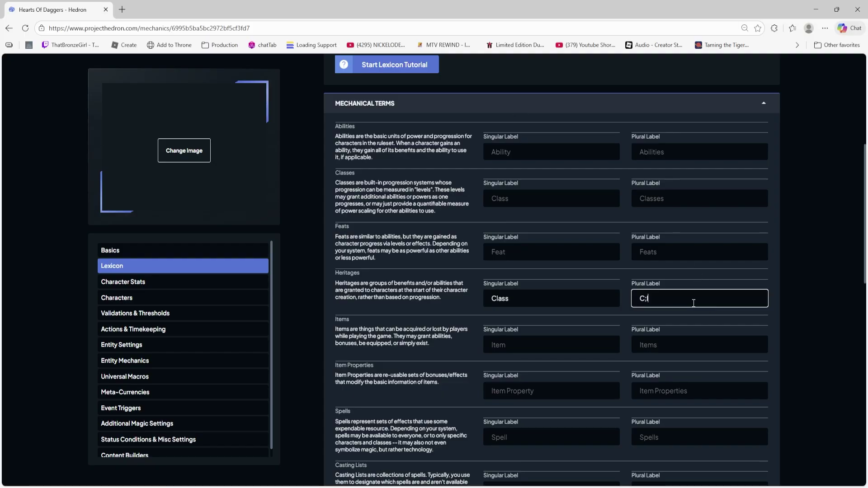
{"action": "key", "text": "BackSpace"}
{"action": "type", "text": "lasses"}
{"action": "left_click", "coordinate": [448, 298]}
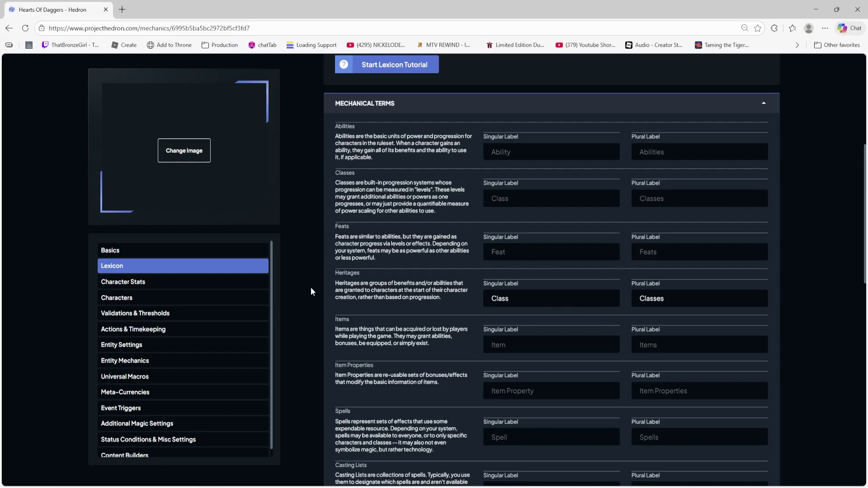
Relabel the Items term as "Stuff" for both its singular and plural labels.
{"action": "scroll", "coordinate": [383, 257], "scroll_direction": "up", "scroll_amount": 1}
{"action": "scroll", "coordinate": [384, 253], "scroll_direction": "down", "scroll_amount": 4}
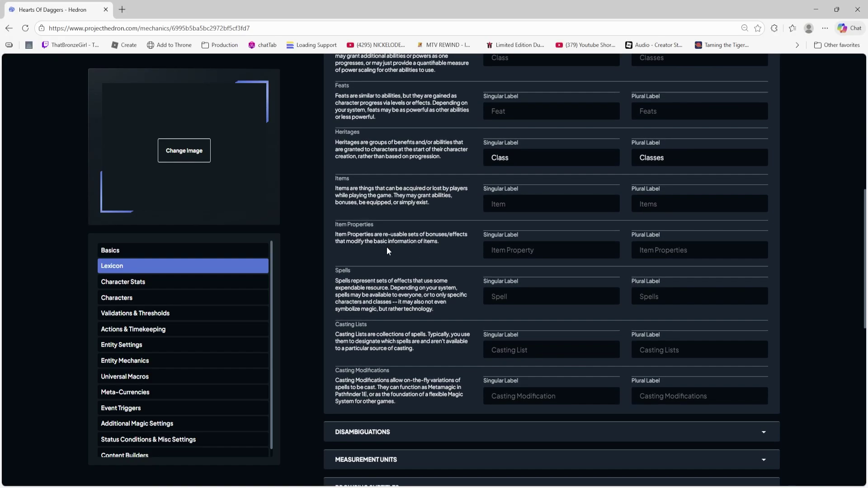
{"action": "scroll", "coordinate": [386, 247], "scroll_direction": "up", "scroll_amount": 3}
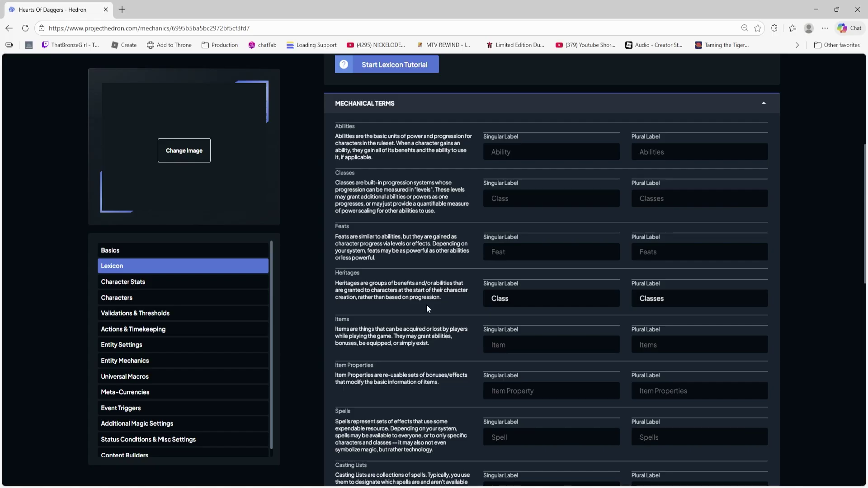
{"action": "scroll", "coordinate": [427, 272], "scroll_direction": "down", "scroll_amount": 2}
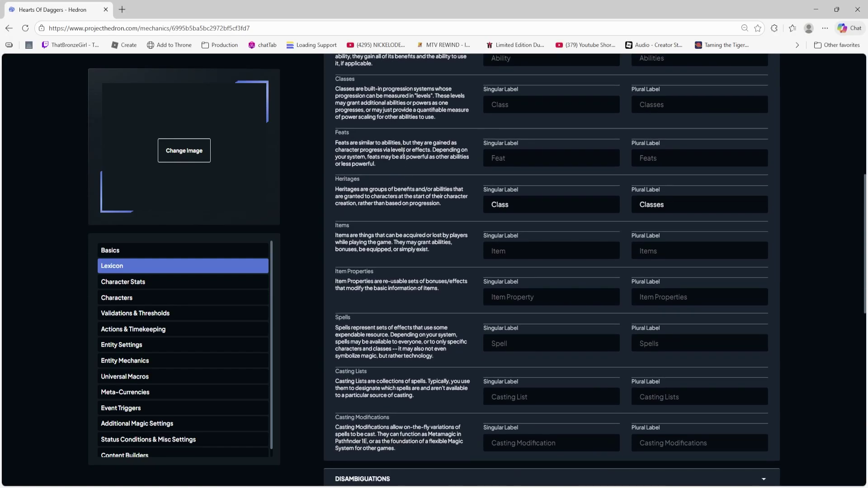
{"action": "left_click", "coordinate": [527, 250]}
{"action": "type", "text": "Stuff"}
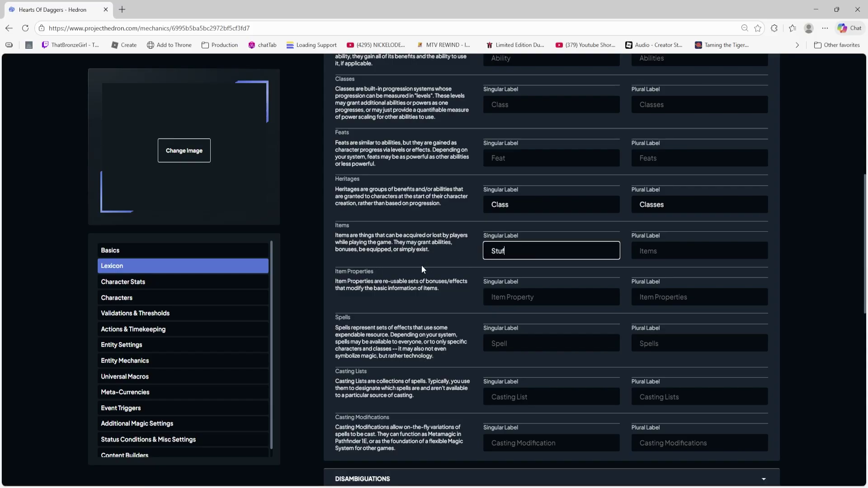
{"action": "key", "text": "Tab"}
{"action": "type", "text": "Stuff"}
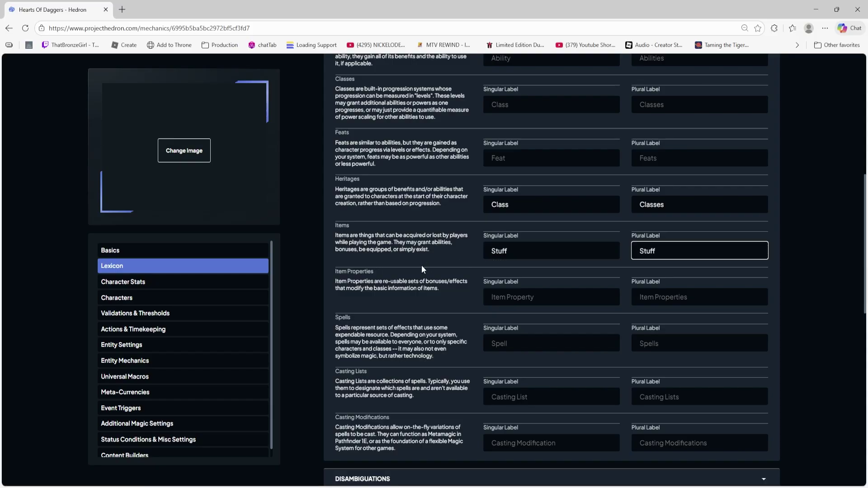
Review the Lexicon's Disambiguations and Measurement Units settings without changing them.
{"action": "scroll", "coordinate": [422, 268], "scroll_direction": "down", "scroll_amount": 5}
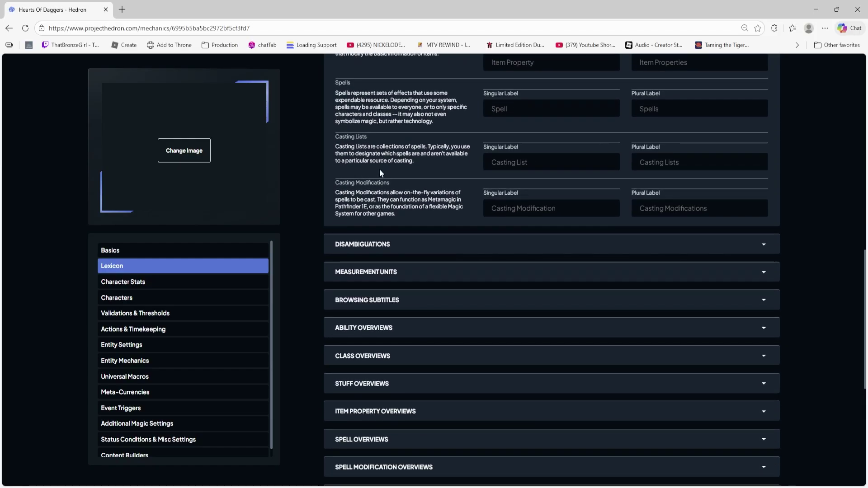
{"action": "scroll", "coordinate": [381, 181], "scroll_direction": "down", "scroll_amount": 1}
{"action": "left_click", "coordinate": [387, 198]}
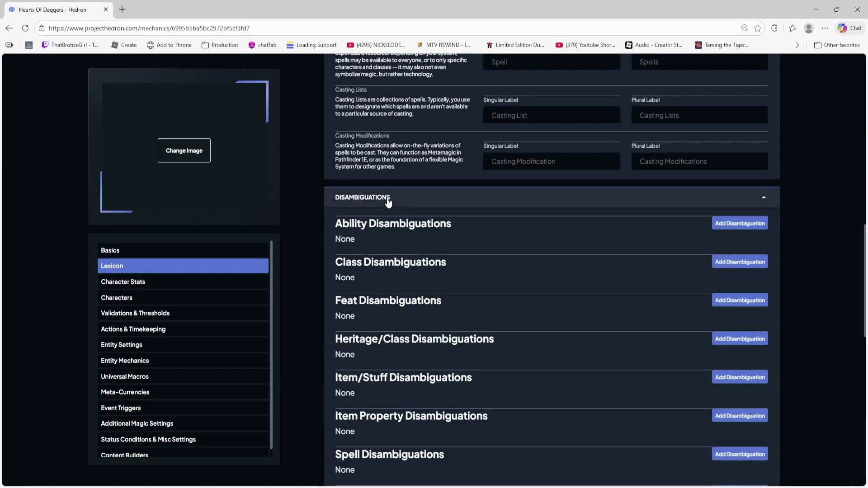
{"action": "left_click", "coordinate": [387, 199]}
{"action": "scroll", "coordinate": [384, 194], "scroll_direction": "down", "scroll_amount": 1}
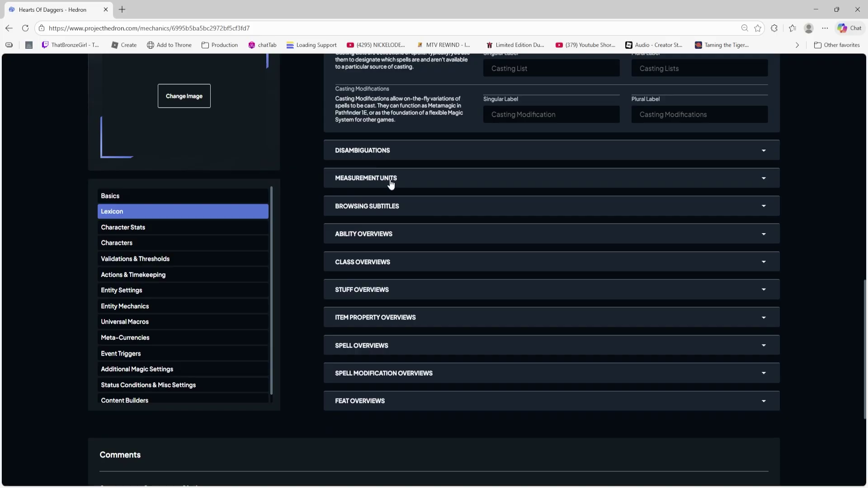
{"action": "left_click", "coordinate": [391, 186]}
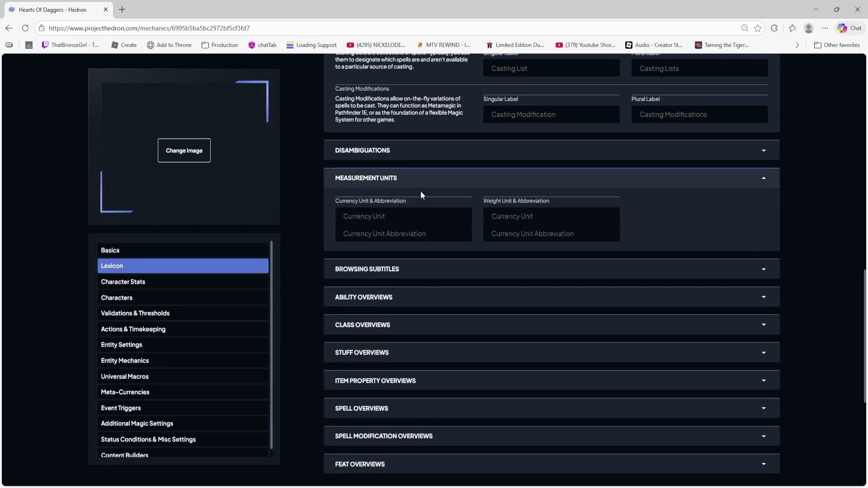
{"action": "left_click", "coordinate": [387, 186]}
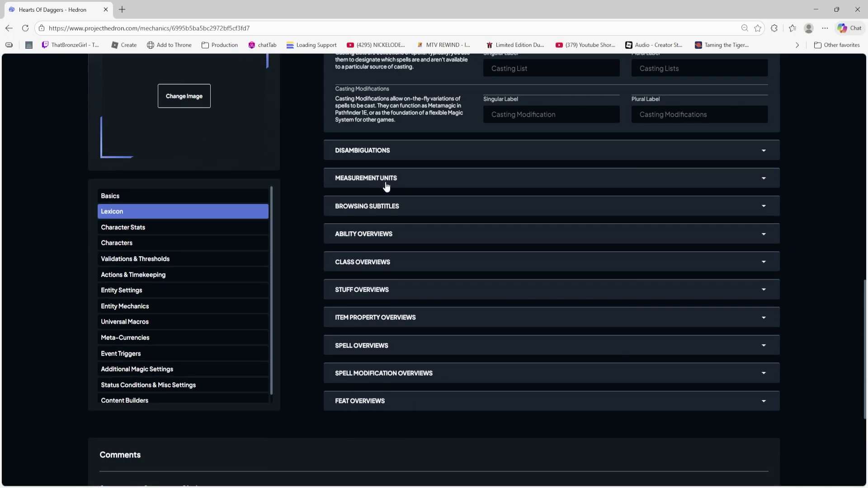
Add a blank sidebar field to the Ability Overviews and delete it again.
{"action": "left_click", "coordinate": [378, 235]}
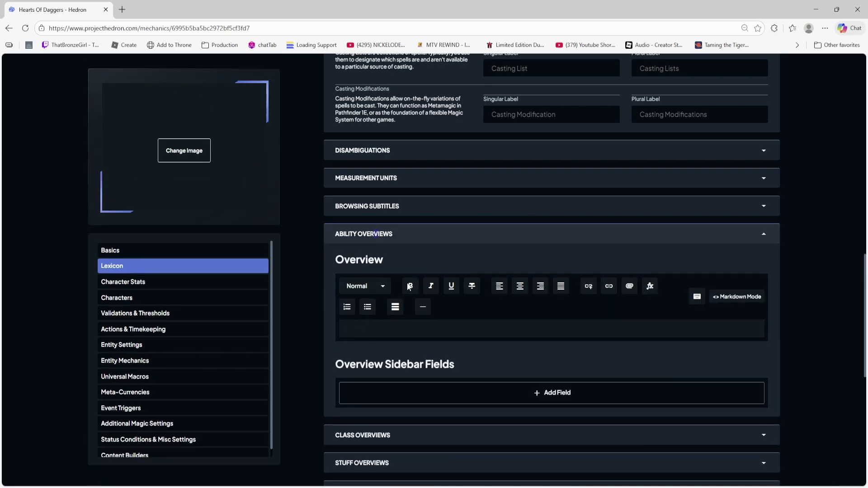
{"action": "scroll", "coordinate": [475, 393], "scroll_direction": "down", "scroll_amount": 1}
{"action": "left_click", "coordinate": [496, 352]}
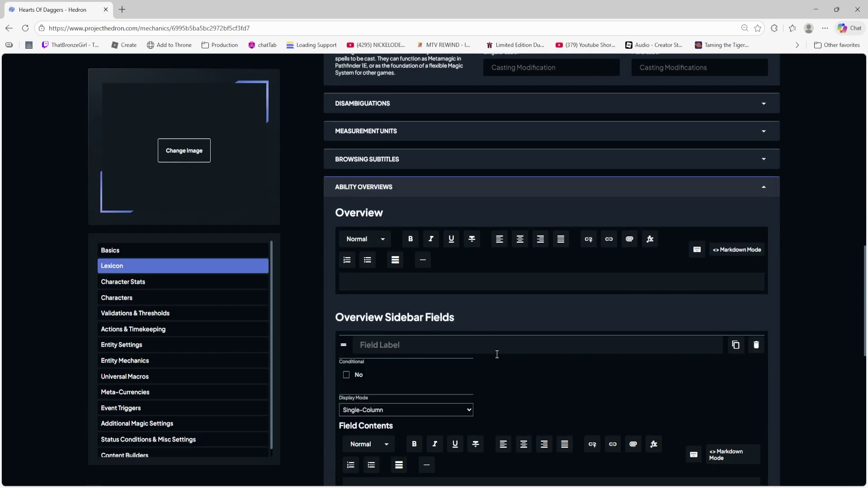
{"action": "scroll", "coordinate": [479, 317], "scroll_direction": "down", "scroll_amount": 2}
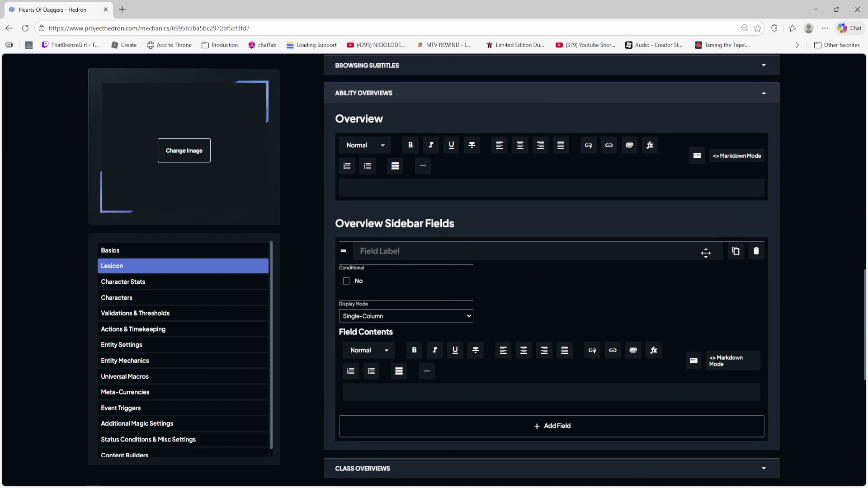
{"action": "left_click", "coordinate": [755, 251]}
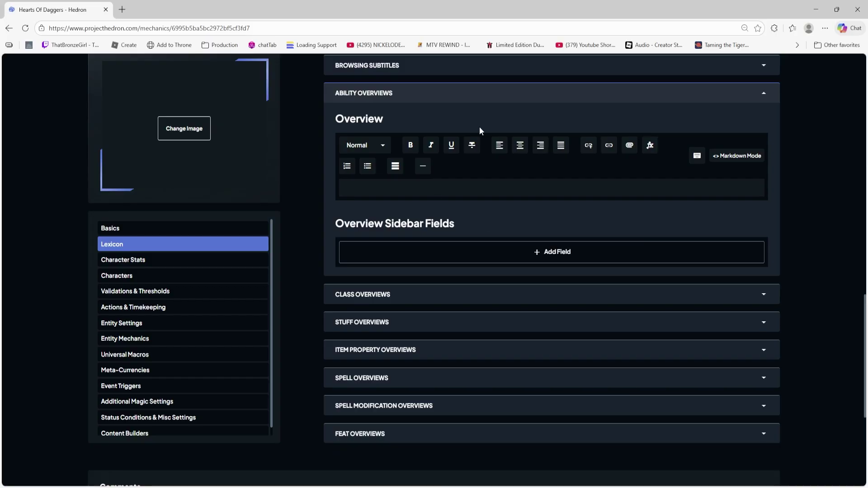
{"action": "left_click", "coordinate": [762, 95]}
Open the Compendium options for the Hearts Of Daggers system.
{"action": "scroll", "coordinate": [256, 124], "scroll_direction": "up", "scroll_amount": 2}
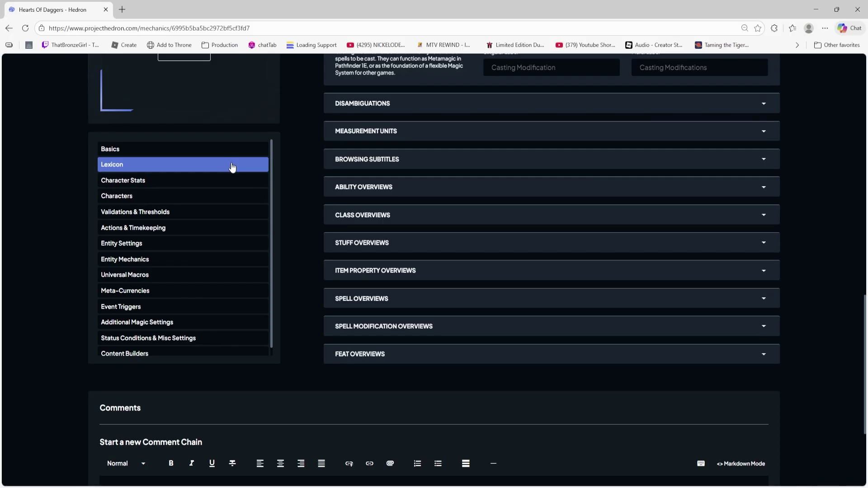
{"action": "scroll", "coordinate": [367, 192], "scroll_direction": "up", "scroll_amount": 6}
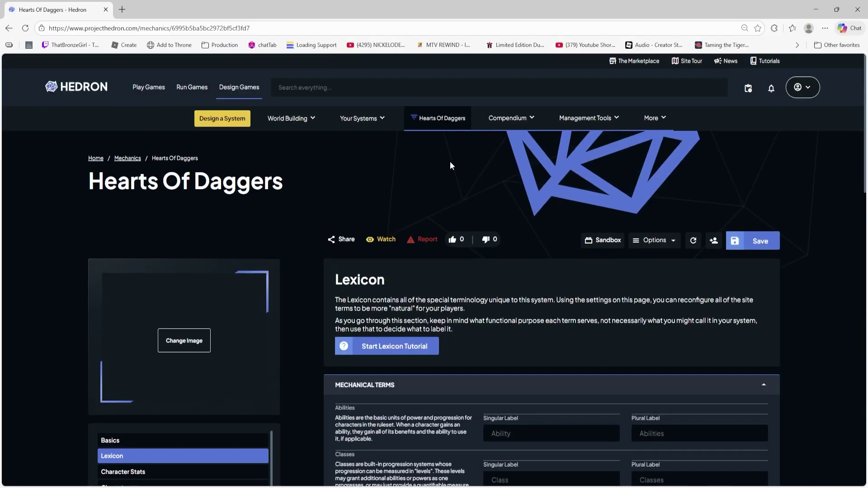
{"action": "left_click", "coordinate": [508, 120]}
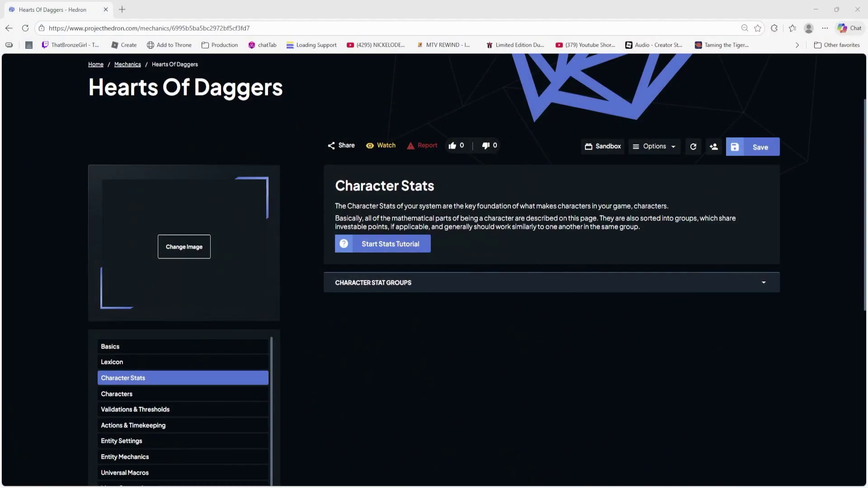
Add a character stat group named "Strength".
{"action": "scroll", "coordinate": [434, 271], "scroll_direction": "down", "scroll_amount": 1}
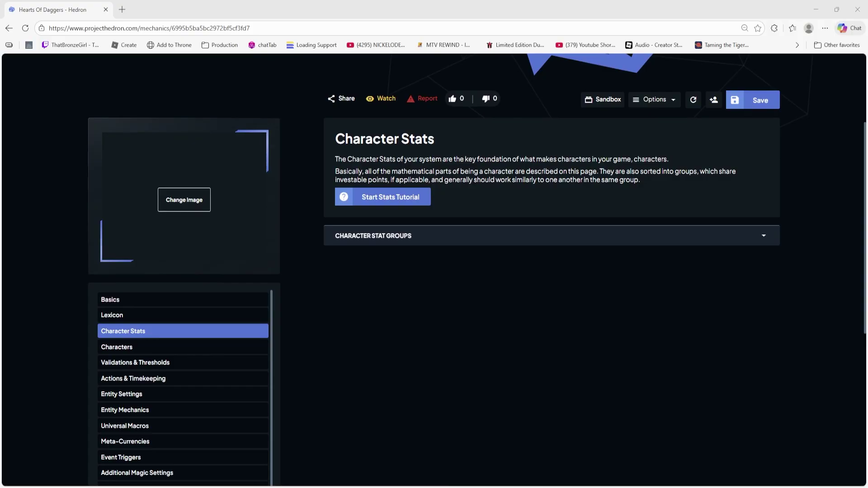
{"action": "left_click", "coordinate": [356, 236]}
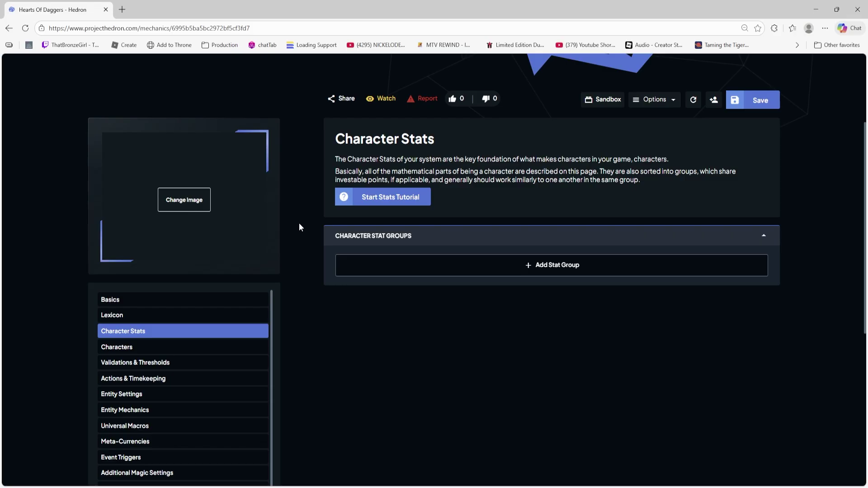
{"action": "left_click", "coordinate": [533, 266]}
{"action": "left_click", "coordinate": [449, 267]}
{"action": "type", "text": "St"}
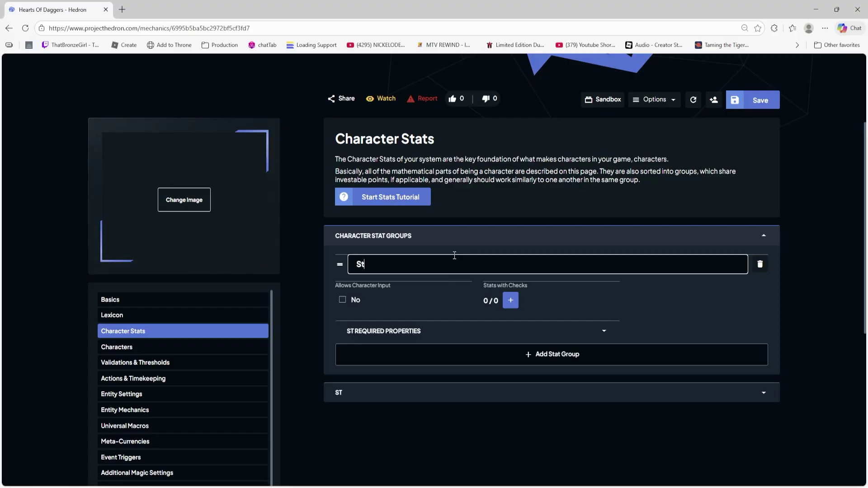
{"action": "type", "text": "rength"}
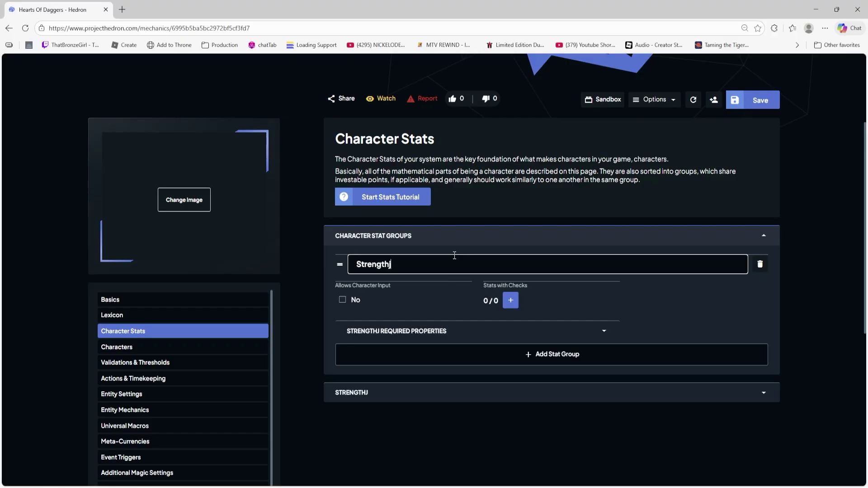
Add two more character stat groups named "Chutzpah" and "Rhythm".
{"action": "left_click", "coordinate": [576, 358]}
{"action": "scroll", "coordinate": [520, 385], "scroll_direction": "down", "scroll_amount": 3}
{"action": "left_click", "coordinate": [419, 237]}
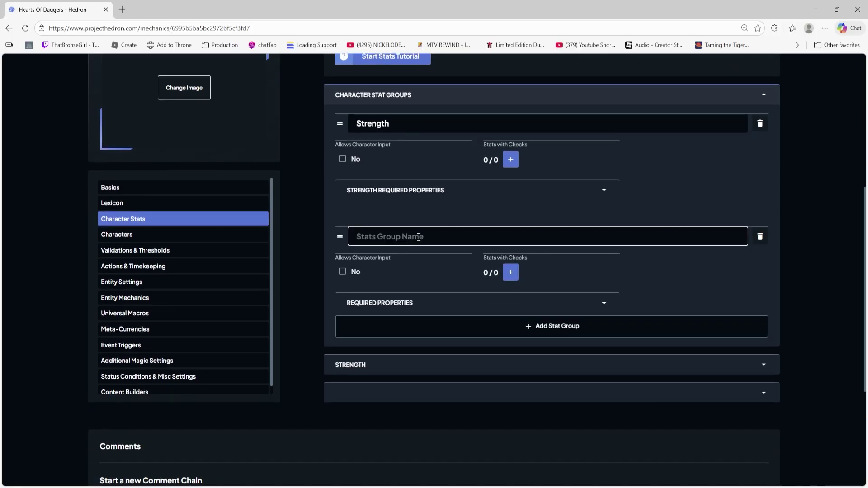
{"action": "type", "text": "Chutzpah"}
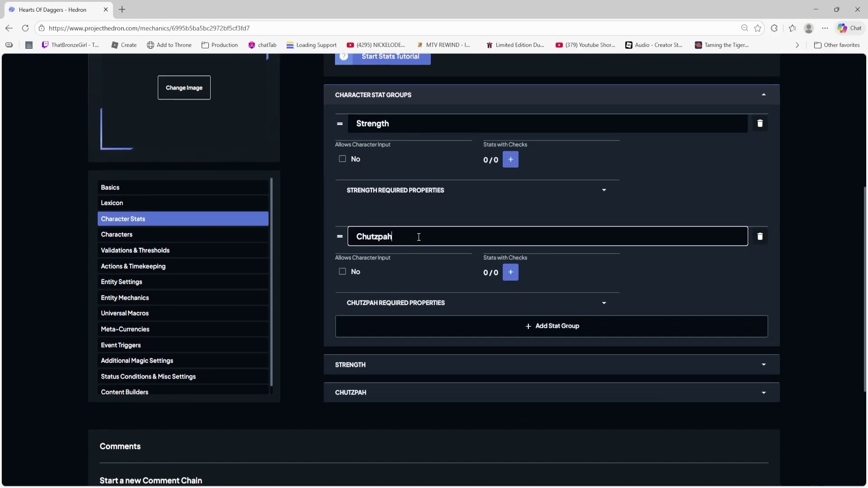
{"action": "left_click", "coordinate": [435, 330]}
{"action": "type", "text": "Rhythm"}
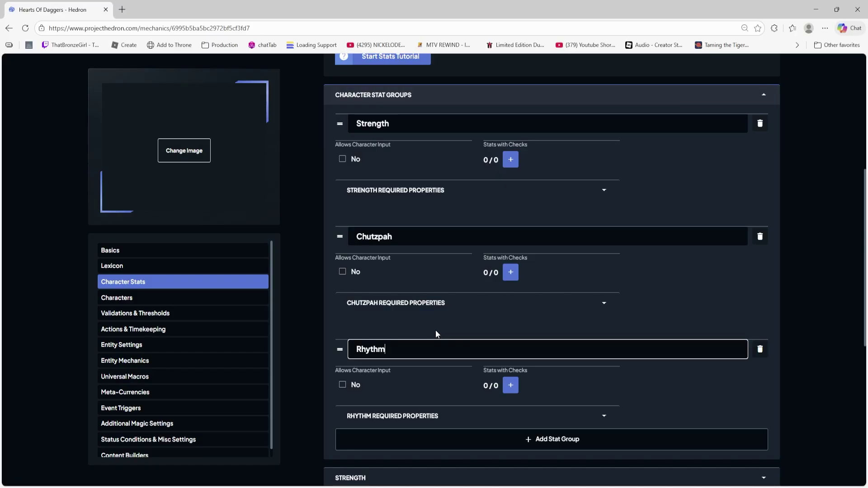
Save the character stat groups and reopen the system for editing.
{"action": "scroll", "coordinate": [511, 340], "scroll_direction": "down", "scroll_amount": 1}
{"action": "scroll", "coordinate": [776, 191], "scroll_direction": "up", "scroll_amount": 4}
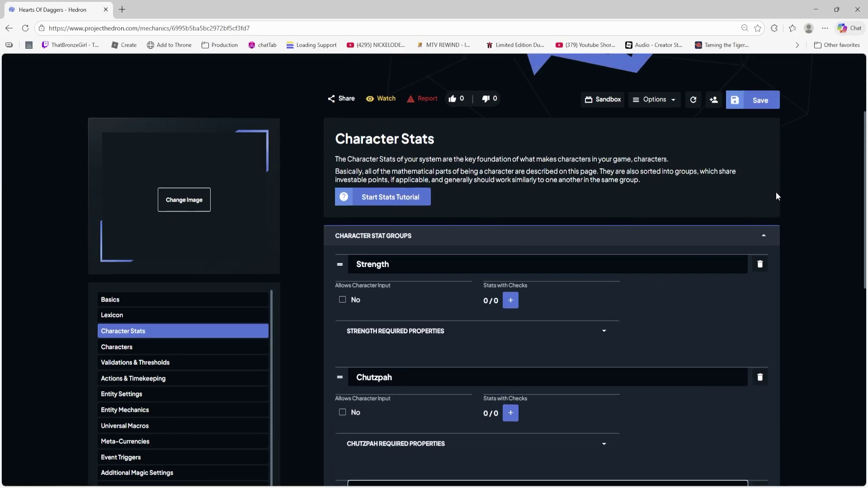
{"action": "left_click", "coordinate": [759, 101]}
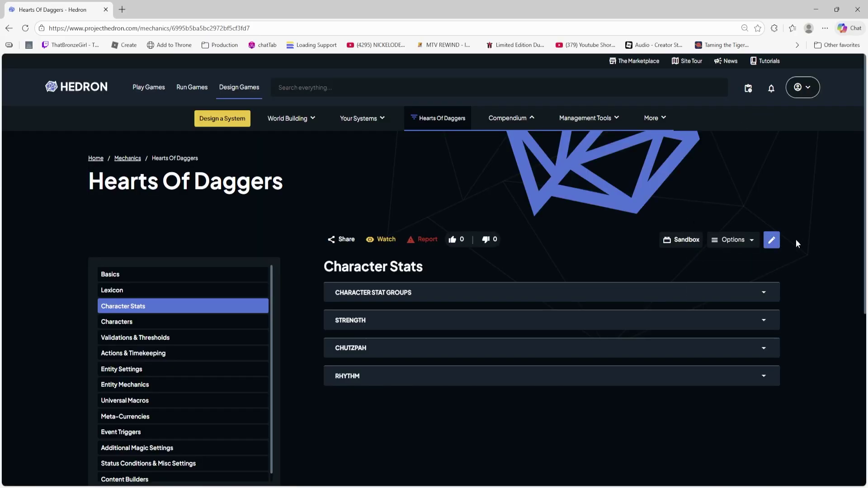
{"action": "left_click", "coordinate": [774, 242]}
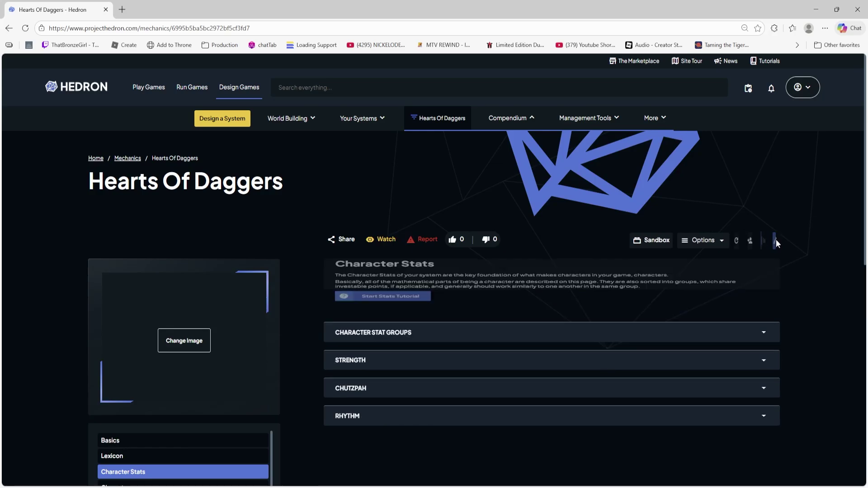
{"action": "scroll", "coordinate": [452, 307], "scroll_direction": "down", "scroll_amount": 2}
{"action": "scroll", "coordinate": [465, 310], "scroll_direction": "down", "scroll_amount": 1}
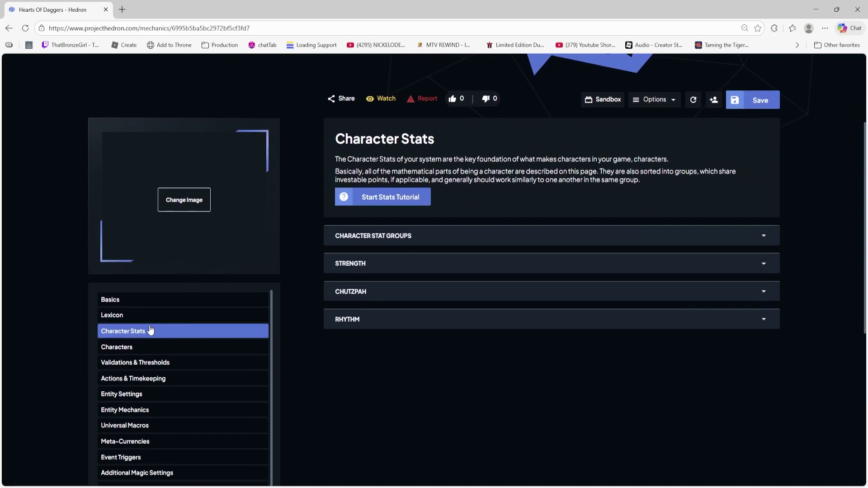
Add a standalone check named "Climb A Ladder" to the system's Characters settings.
{"action": "left_click", "coordinate": [157, 349]}
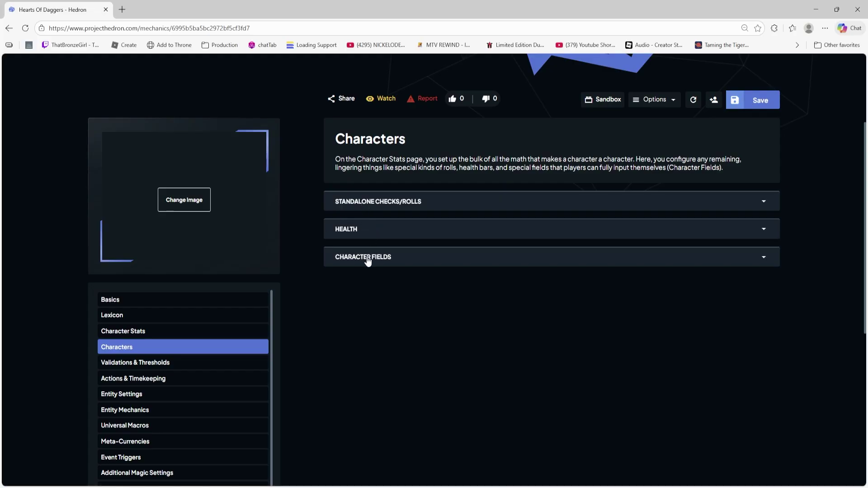
{"action": "left_click", "coordinate": [380, 207]}
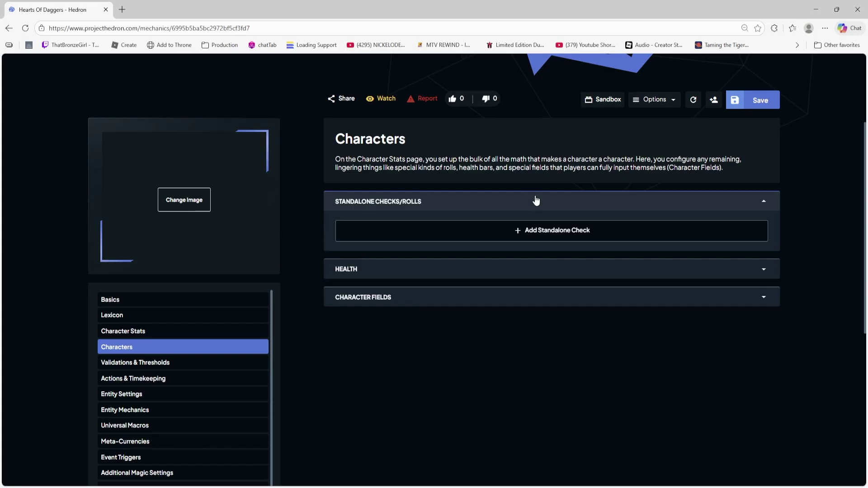
{"action": "left_click", "coordinate": [545, 228]}
{"action": "left_click", "coordinate": [387, 227]}
{"action": "type", "text": "Clim,b A Lad"}
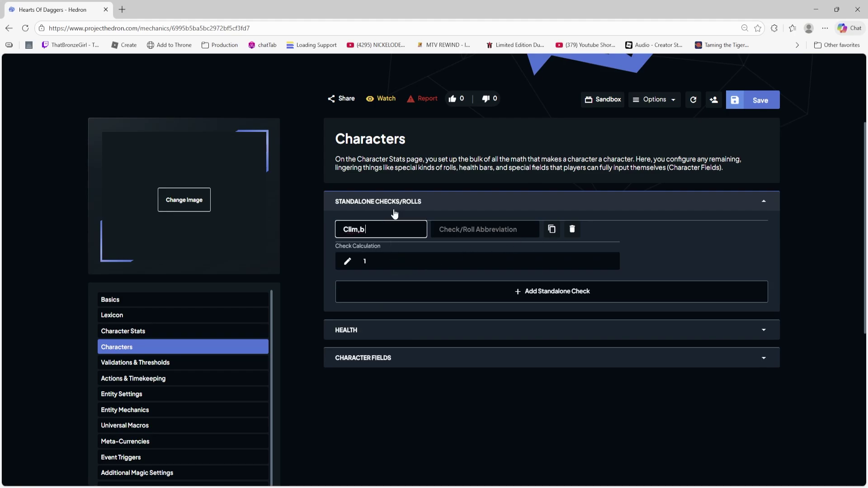
{"action": "key", "text": "Left"}
{"action": "key", "text": "Left"}
{"action": "key", "text": "Left"}
{"action": "key", "text": "Left"}
{"action": "key", "text": "Left"}
{"action": "key", "text": "Left"}
{"action": "key", "text": "Left"}
{"action": "key", "text": "BackSpace"}
{"action": "key", "text": "End"}
{"action": "type", "text": "der"}
Save the standalone check, reopen the system for editing and show the standalone checks again.
{"action": "left_click", "coordinate": [760, 100]}
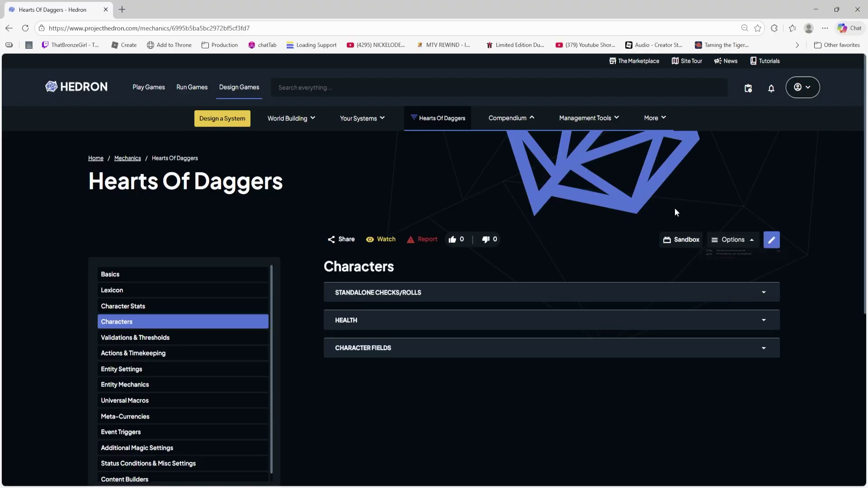
{"action": "left_click", "coordinate": [772, 242]}
{"action": "scroll", "coordinate": [448, 266], "scroll_direction": "down", "scroll_amount": 2}
{"action": "left_click", "coordinate": [454, 249]}
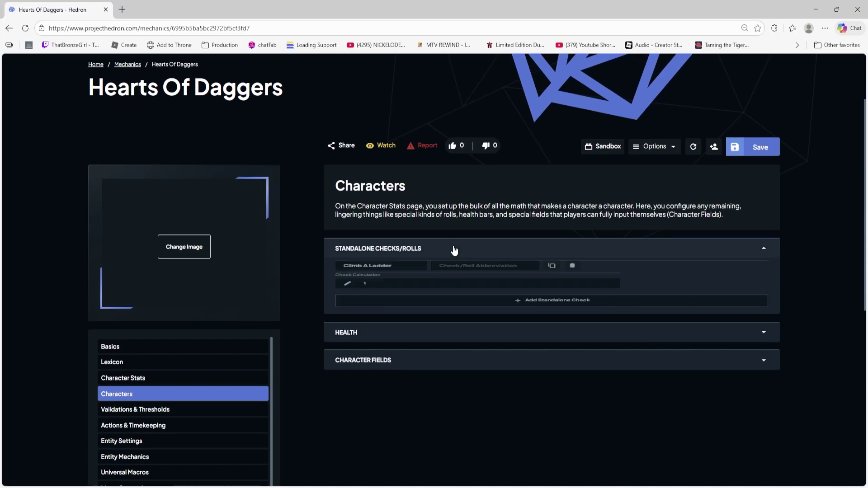
{"action": "scroll", "coordinate": [452, 250], "scroll_direction": "down", "scroll_amount": 1}
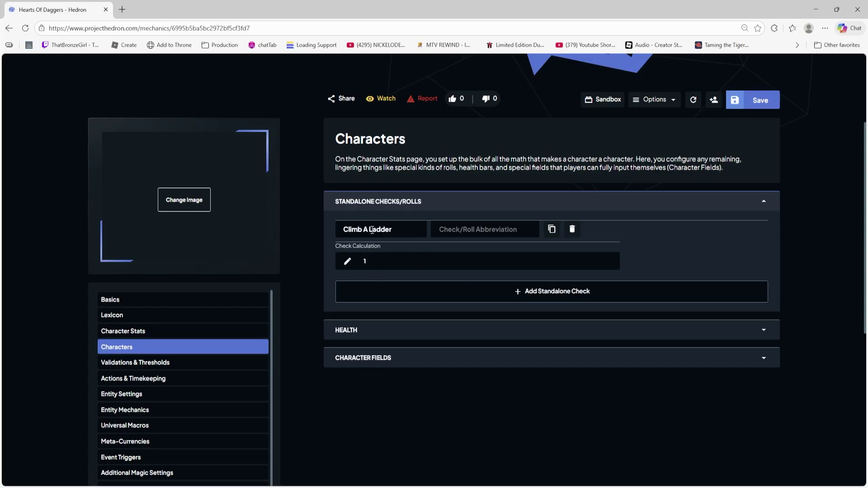
{"action": "scroll", "coordinate": [386, 284], "scroll_direction": "down", "scroll_amount": 1}
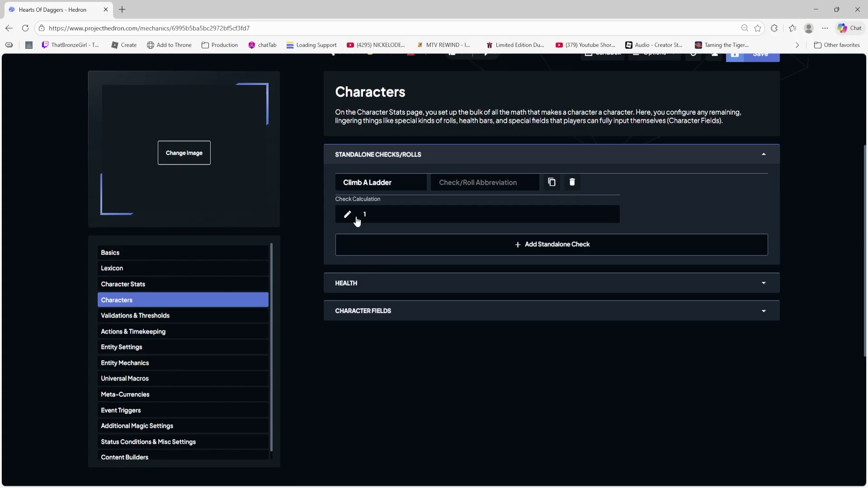
Add a health bar named "Psyche" in the Health settings.
{"action": "left_click", "coordinate": [383, 283]}
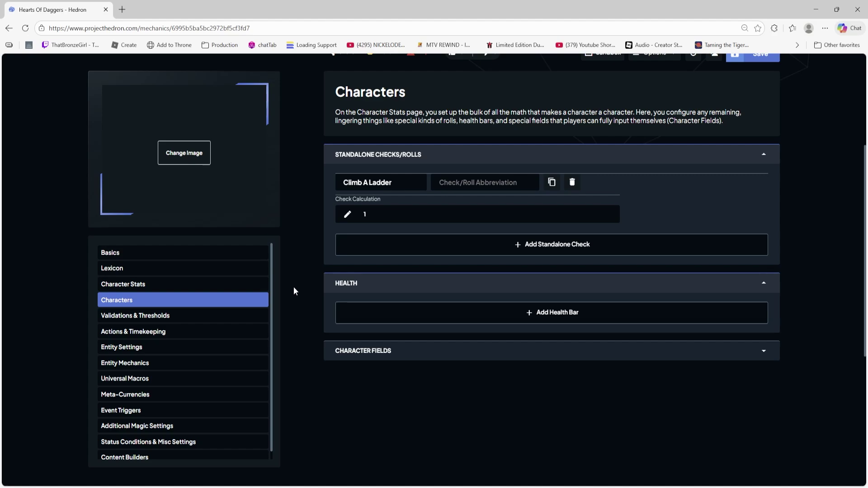
{"action": "left_click", "coordinate": [551, 323]}
{"action": "left_click", "coordinate": [384, 310]}
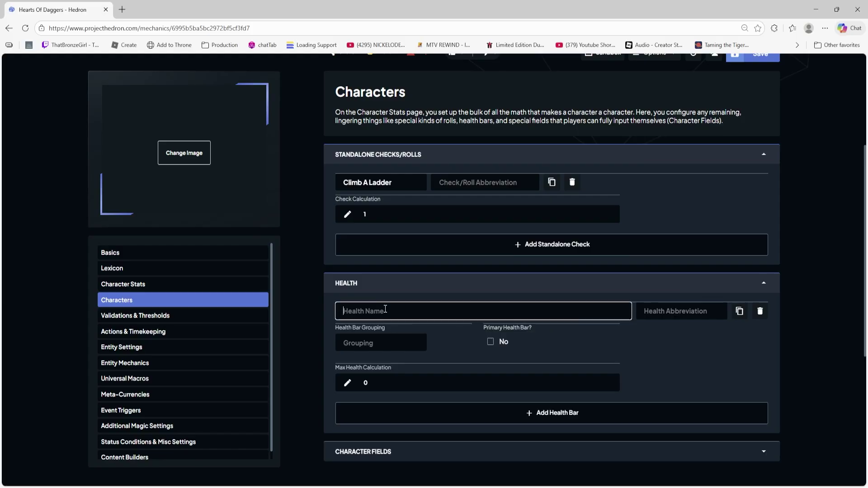
{"action": "type", "text": "Psyche"}
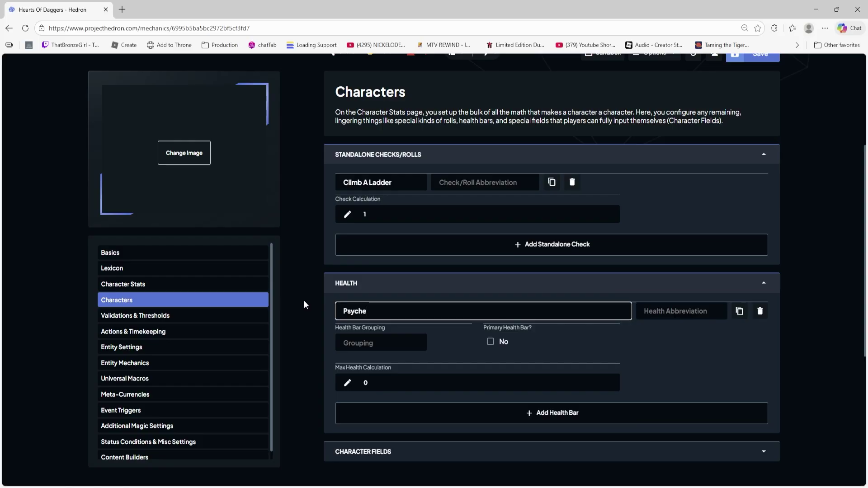
Add two character fields named "Age" and "Height".
{"action": "scroll", "coordinate": [304, 300], "scroll_direction": "down", "scroll_amount": 3}
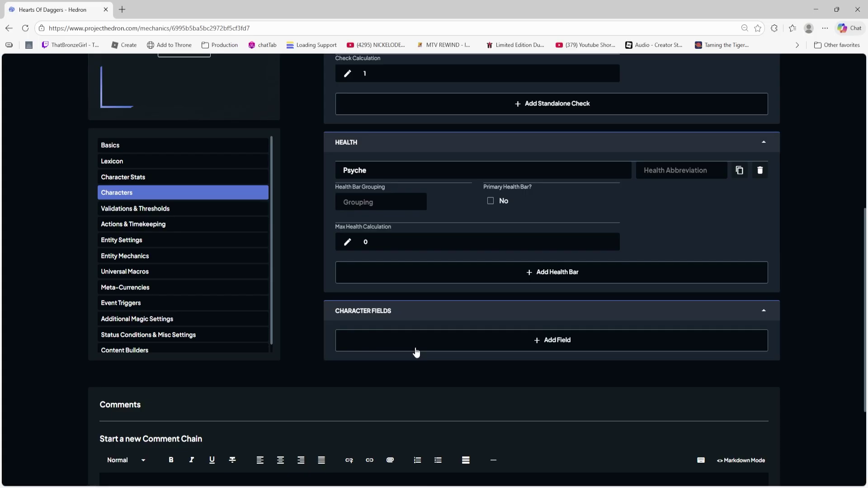
{"action": "left_click", "coordinate": [415, 351]}
{"action": "left_click", "coordinate": [414, 338]}
{"action": "type", "text": "Age"}
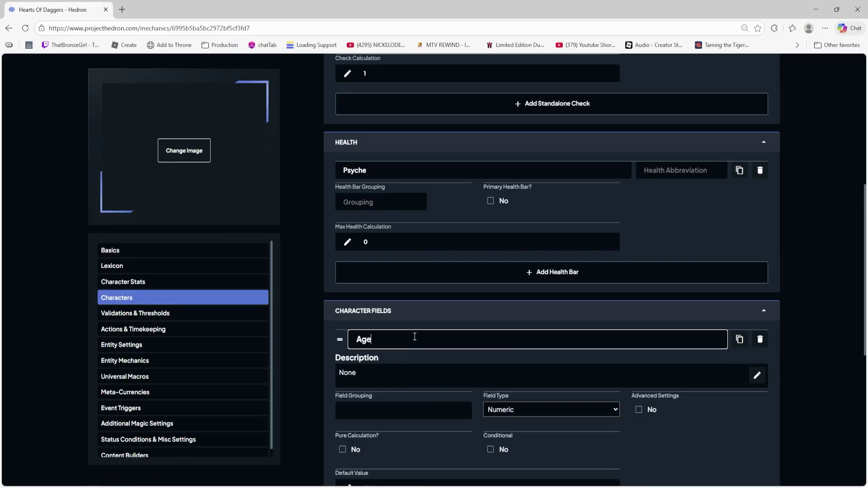
{"action": "scroll", "coordinate": [469, 256], "scroll_direction": "down", "scroll_amount": 3}
{"action": "left_click", "coordinate": [524, 377]}
{"action": "left_click", "coordinate": [516, 389]}
{"action": "type", "text": "Height"}
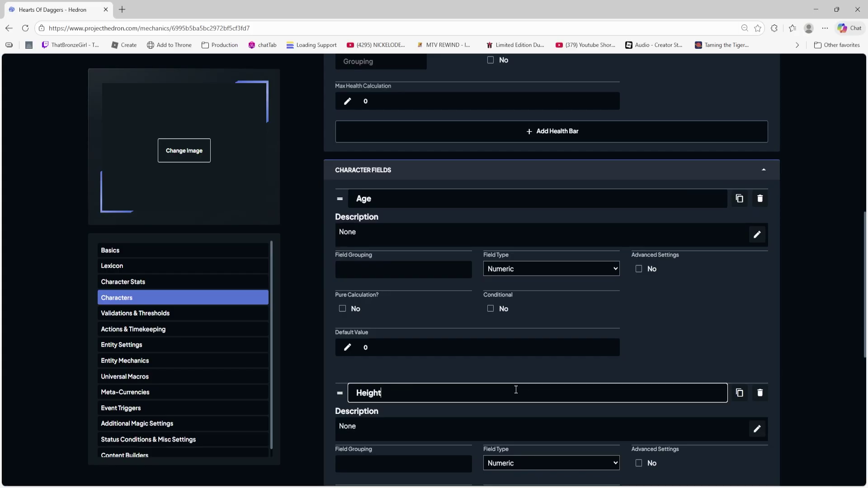
{"action": "scroll", "coordinate": [510, 376], "scroll_direction": "down", "scroll_amount": 2}
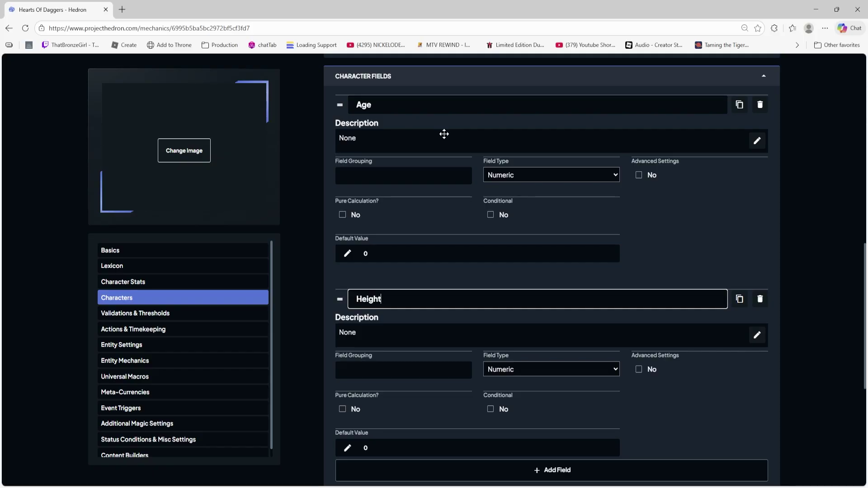
{"action": "scroll", "coordinate": [391, 122], "scroll_direction": "down", "scroll_amount": 2}
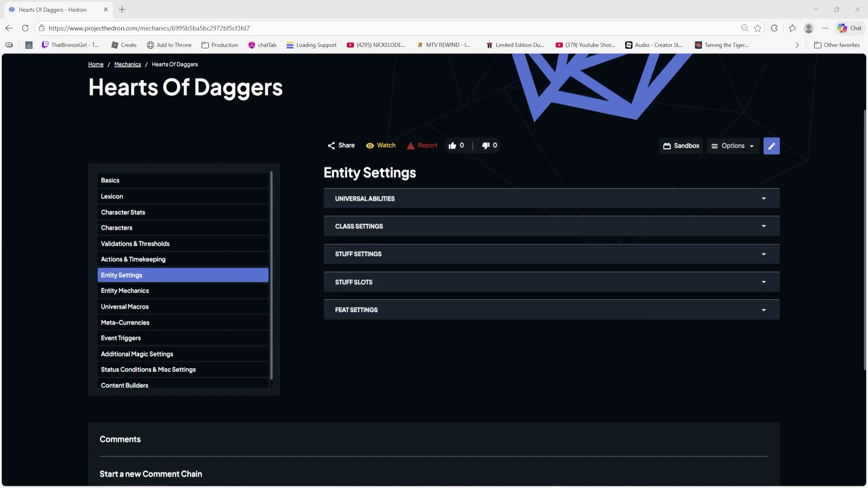
Open the Entity Settings for editing and show the Universal Abilities section.
{"action": "left_click", "coordinate": [771, 146]}
{"action": "left_click", "coordinate": [764, 160]}
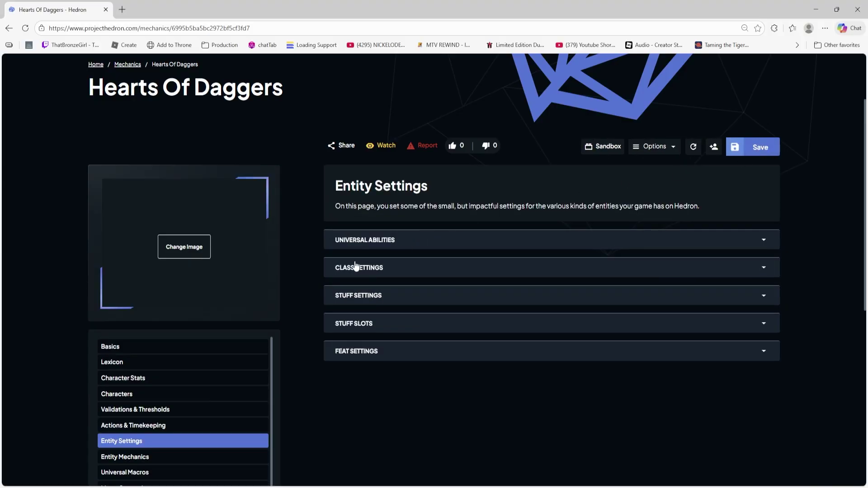
{"action": "left_click", "coordinate": [396, 243]}
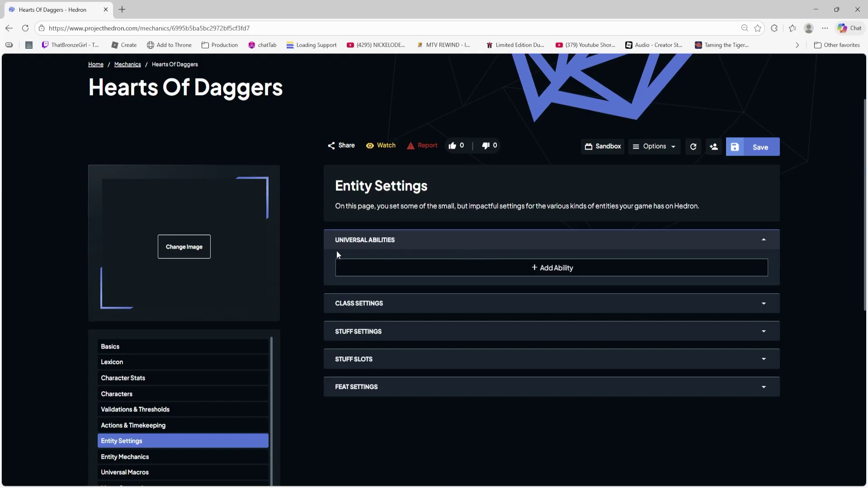
Show the Class Settings, open the Maximum Character Classes calculation and save it without changing its value.
{"action": "left_click", "coordinate": [368, 307]}
{"action": "left_click", "coordinate": [381, 377]}
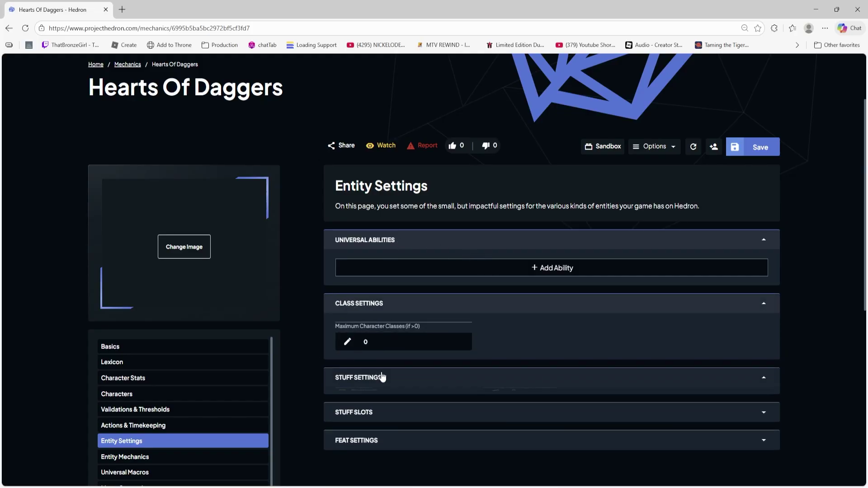
{"action": "left_click", "coordinate": [369, 379]}
{"action": "left_click", "coordinate": [388, 351]}
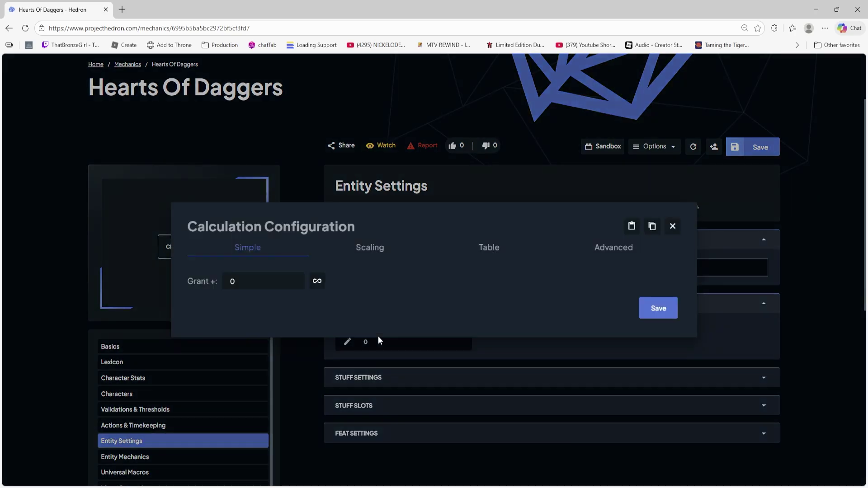
{"action": "left_click", "coordinate": [643, 301]}
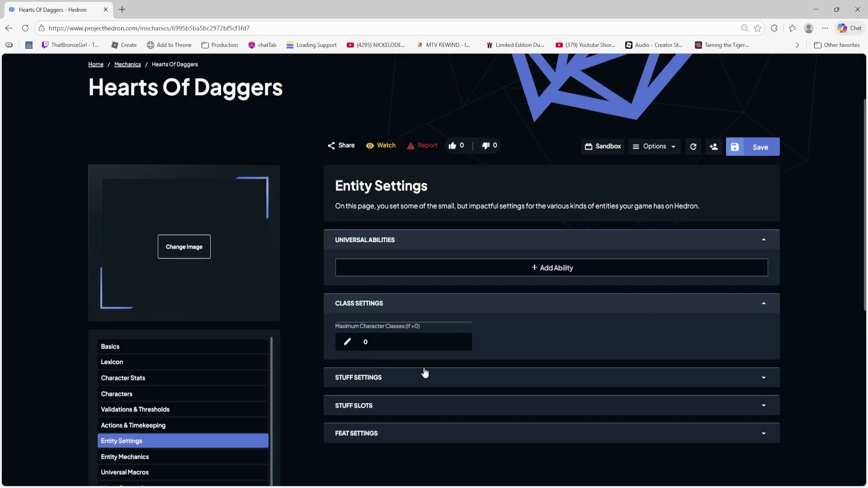
Show the Stuff Settings and switch the Slotless Items option off and back on.
{"action": "left_click", "coordinate": [416, 379]}
{"action": "scroll", "coordinate": [371, 326], "scroll_direction": "down", "scroll_amount": 2}
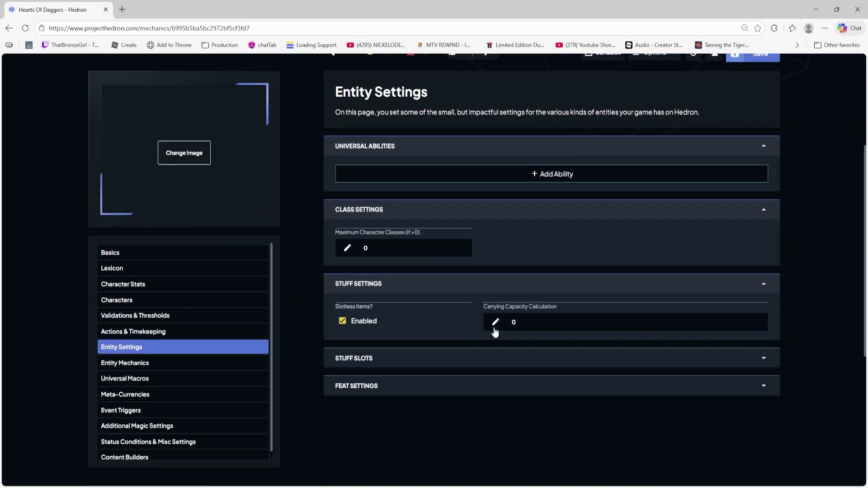
{"action": "left_click", "coordinate": [342, 322]}
{"action": "left_click", "coordinate": [342, 321]}
Add two stuff slots named "Head" and "Body".
{"action": "left_click", "coordinate": [340, 361]}
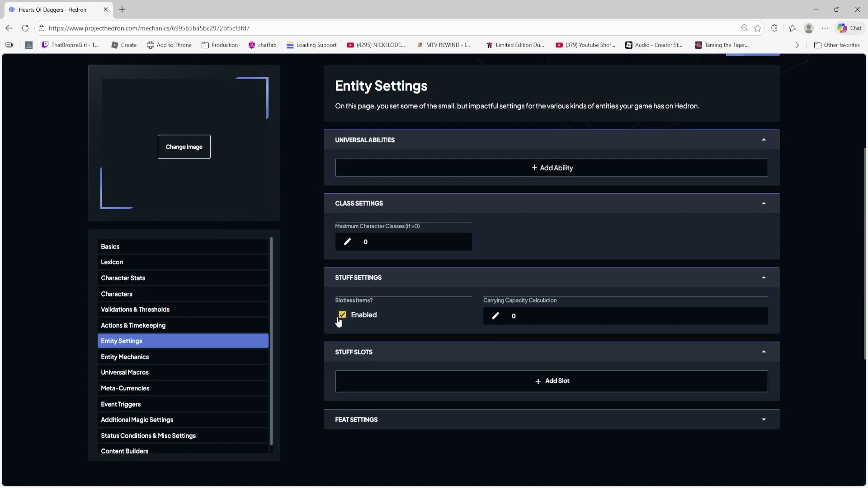
{"action": "scroll", "coordinate": [338, 322], "scroll_direction": "down", "scroll_amount": 2}
{"action": "left_click", "coordinate": [446, 293]}
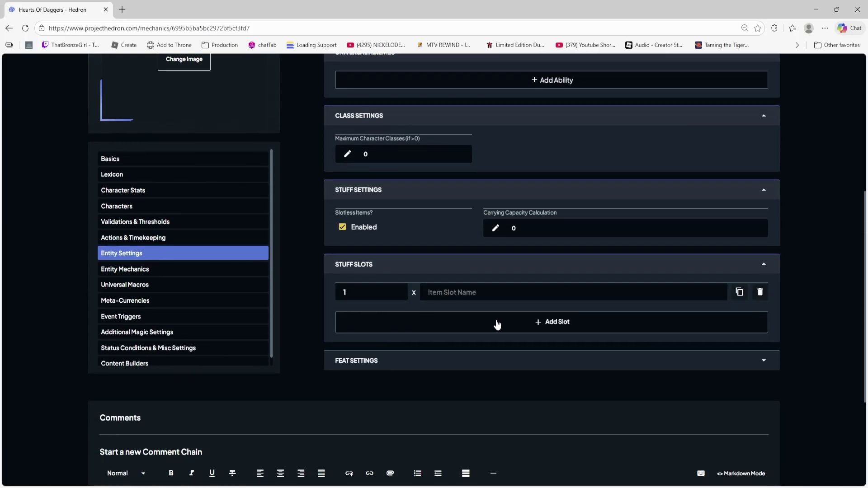
{"action": "left_click", "coordinate": [442, 294]}
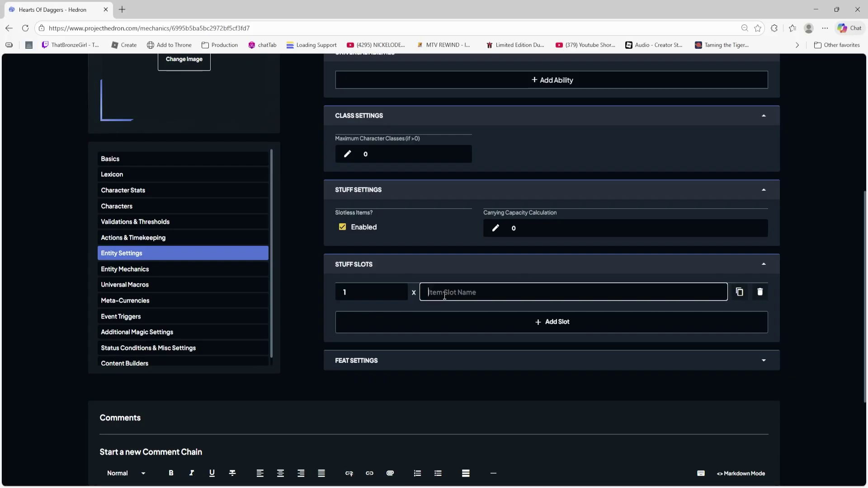
{"action": "type", "text": "Head"}
{"action": "left_click", "coordinate": [442, 333]}
{"action": "left_click", "coordinate": [450, 320]}
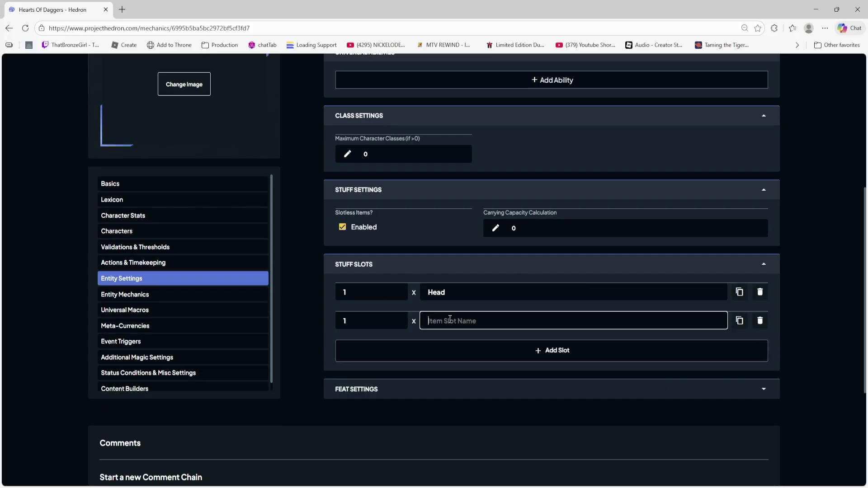
{"action": "type", "text": "Body"}
Add a stuff slot named "Hand" with a quantity of 2.
{"action": "left_click", "coordinate": [466, 359]}
{"action": "left_click", "coordinate": [461, 344]}
{"action": "type", "text": "Hand"}
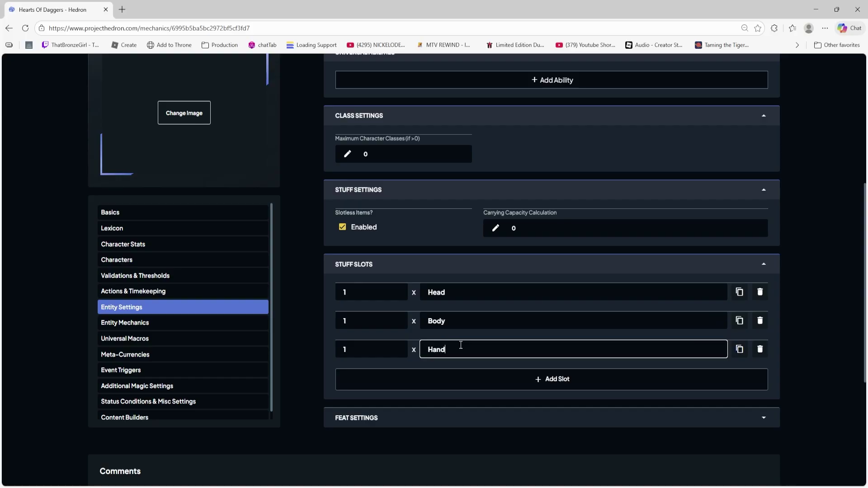
{"action": "left_click", "coordinate": [400, 346]}
{"action": "left_click", "coordinate": [281, 336]}
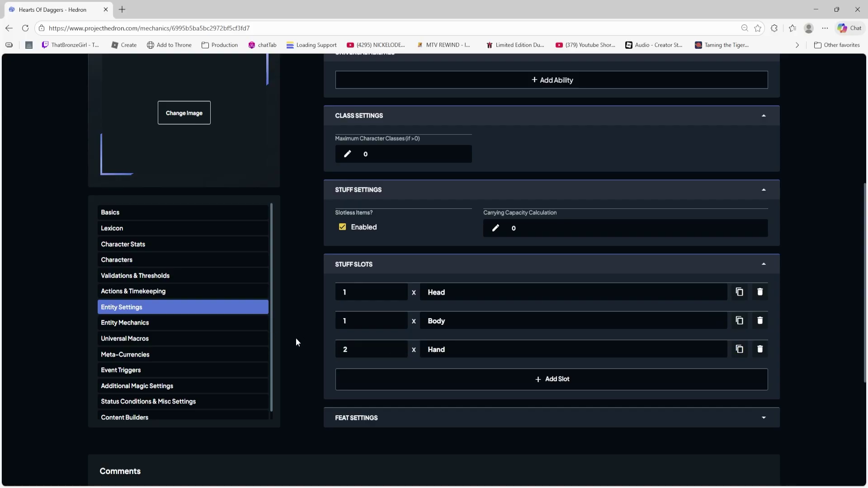
View the Feat Settings and switch to the Entity Mechanics page.
{"action": "left_click", "coordinate": [384, 418]}
{"action": "scroll", "coordinate": [326, 356], "scroll_direction": "down", "scroll_amount": 2}
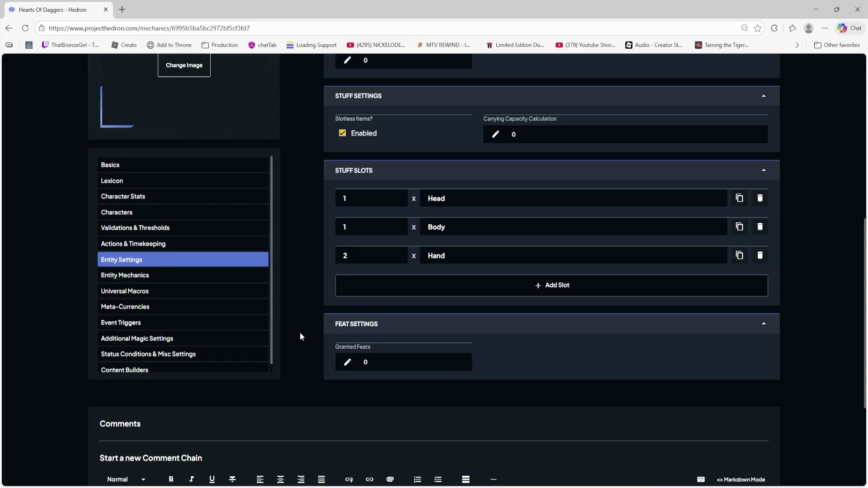
{"action": "scroll", "coordinate": [175, 273], "scroll_direction": "down", "scroll_amount": 2}
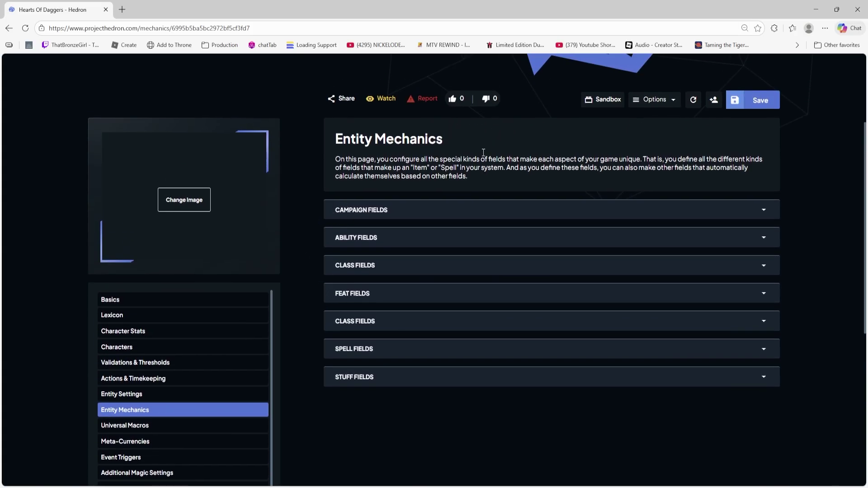
Add an ability field named "Element" in the Entity Mechanics.
{"action": "left_click", "coordinate": [409, 211]}
{"action": "left_click", "coordinate": [409, 211]}
{"action": "left_click", "coordinate": [394, 237]}
{"action": "left_click", "coordinate": [396, 238]}
{"action": "left_click", "coordinate": [419, 243]}
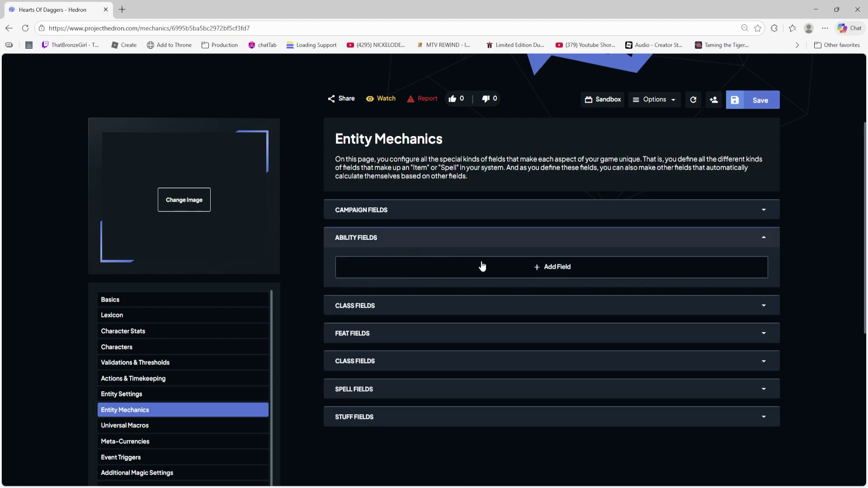
{"action": "left_click", "coordinate": [479, 257]}
{"action": "left_click", "coordinate": [402, 272]}
{"action": "type", "text": "Element"}
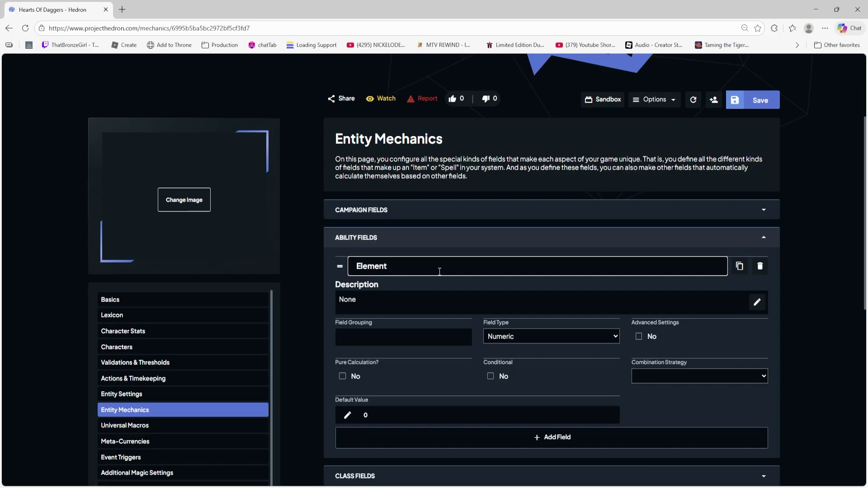
Add a second ability field named "Duration".
{"action": "scroll", "coordinate": [497, 294], "scroll_direction": "down", "scroll_amount": 1}
{"action": "left_click", "coordinate": [560, 392]}
{"action": "scroll", "coordinate": [483, 325], "scroll_direction": "down", "scroll_amount": 2}
{"action": "left_click", "coordinate": [386, 321]}
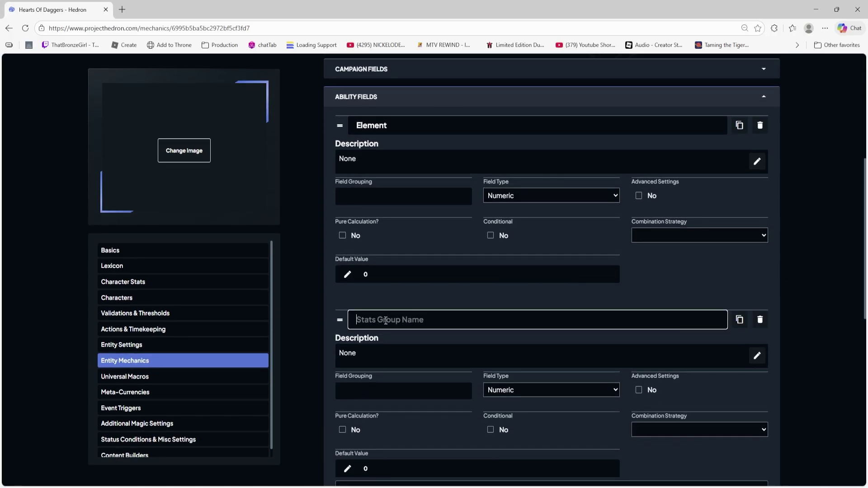
{"action": "type", "text": "Duration"}
{"action": "scroll", "coordinate": [455, 265], "scroll_direction": "down", "scroll_amount": 2}
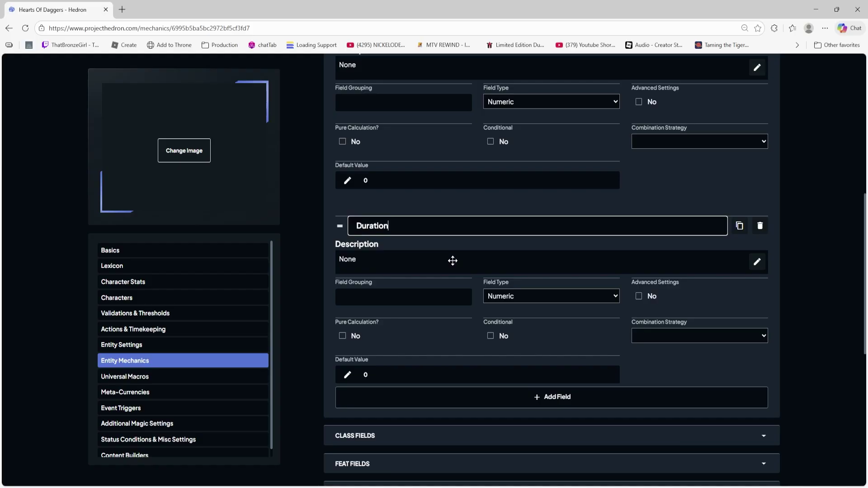
Add a field named "Class Type" to the first Class Fields section.
{"action": "scroll", "coordinate": [453, 261], "scroll_direction": "down", "scroll_amount": 2}
{"action": "left_click", "coordinate": [421, 345]}
{"action": "scroll", "coordinate": [467, 288], "scroll_direction": "down", "scroll_amount": 2}
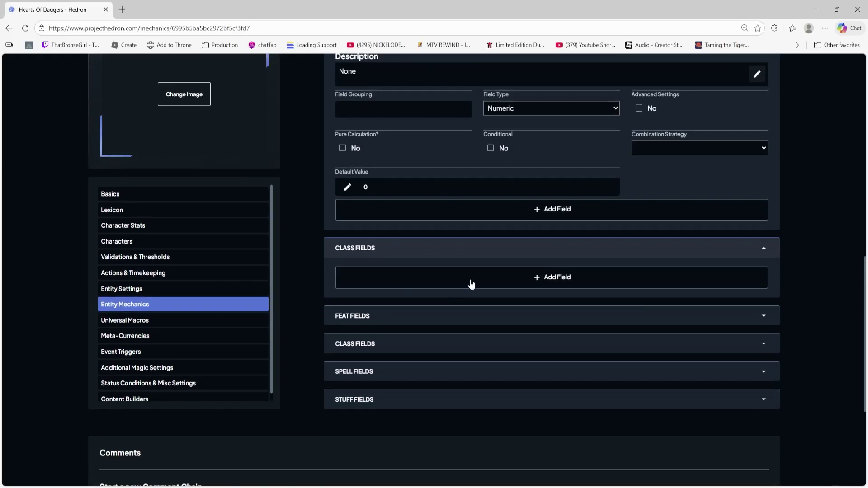
{"action": "left_click", "coordinate": [492, 276]}
{"action": "left_click", "coordinate": [396, 281]}
{"action": "type", "text": "Class Typr"}
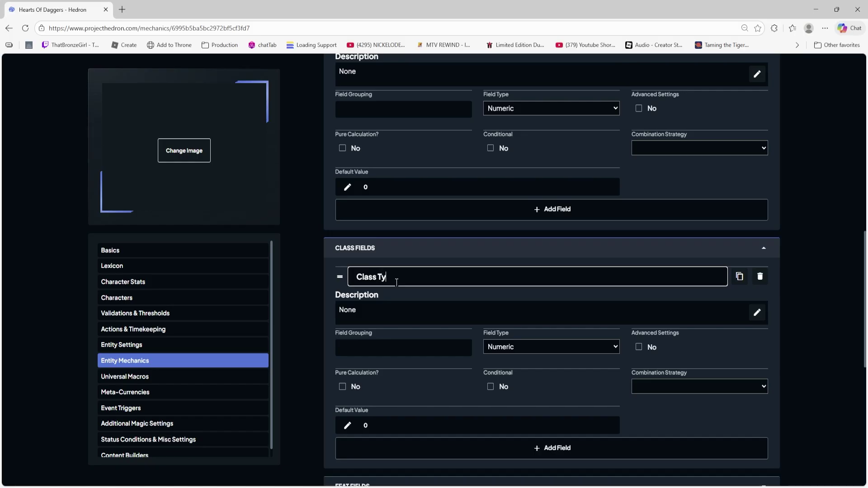
{"action": "key", "text": "BackSpace"}
{"action": "type", "text": "e"}
Add a second class field named "Prestige" and make it conditional.
{"action": "scroll", "coordinate": [544, 321], "scroll_direction": "down", "scroll_amount": 3}
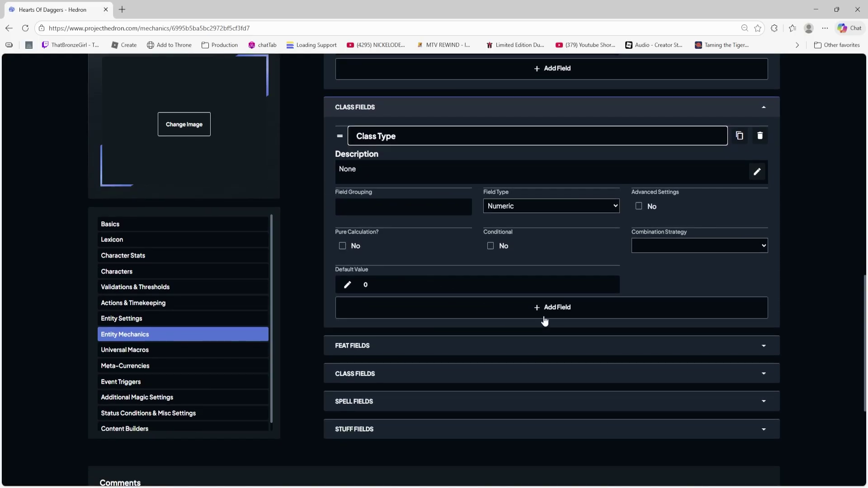
{"action": "left_click", "coordinate": [544, 317]}
{"action": "type", "text": "Prestige"}
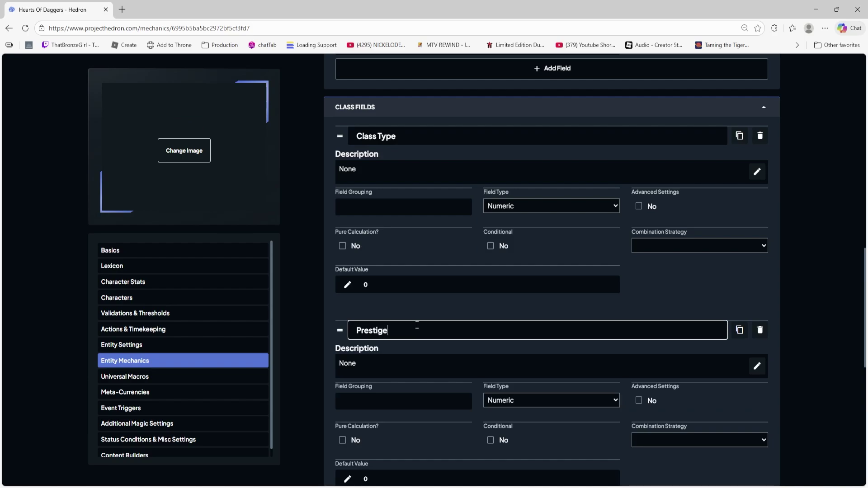
{"action": "scroll", "coordinate": [535, 347], "scroll_direction": "down", "scroll_amount": 1}
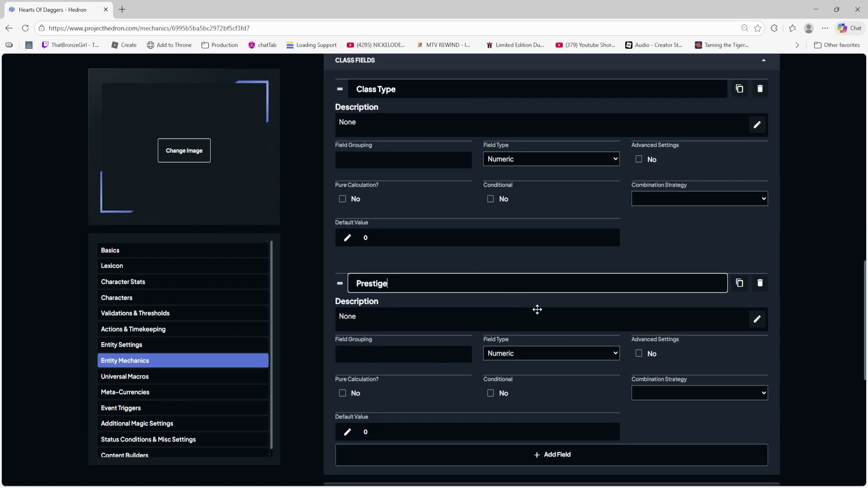
{"action": "left_click", "coordinate": [491, 395]}
Change the Class Type field to Alphanumeric and give it the default value "Martial".
{"action": "scroll", "coordinate": [452, 393], "scroll_direction": "down", "scroll_amount": 1}
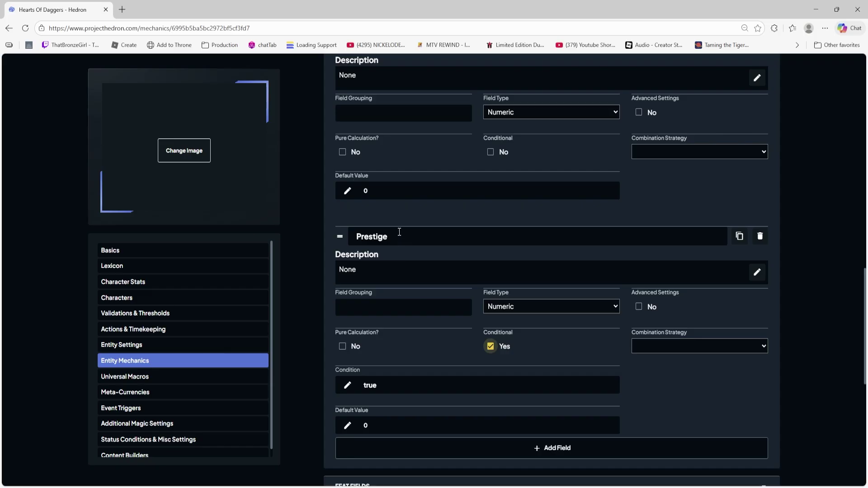
{"action": "left_click", "coordinate": [535, 118]}
{"action": "left_click", "coordinate": [531, 133]}
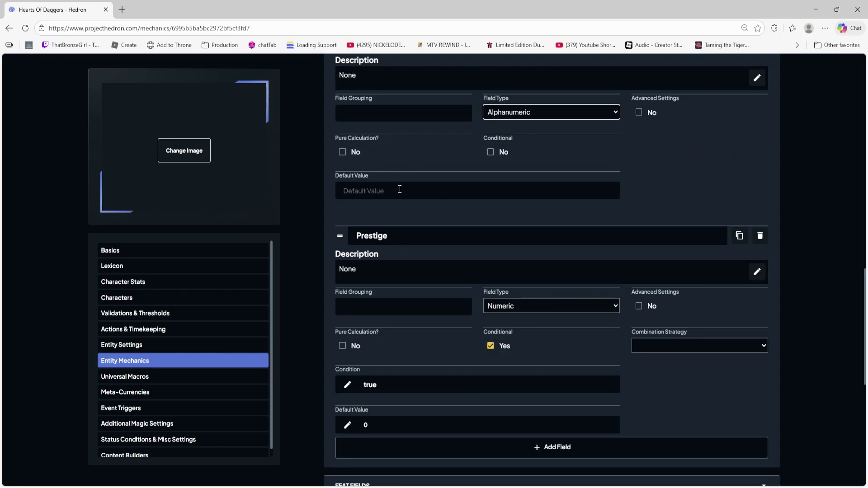
{"action": "scroll", "coordinate": [405, 206], "scroll_direction": "up", "scroll_amount": 1}
{"action": "scroll", "coordinate": [406, 205], "scroll_direction": "down", "scroll_amount": 1}
{"action": "scroll", "coordinate": [403, 116], "scroll_direction": "up", "scroll_amount": 1}
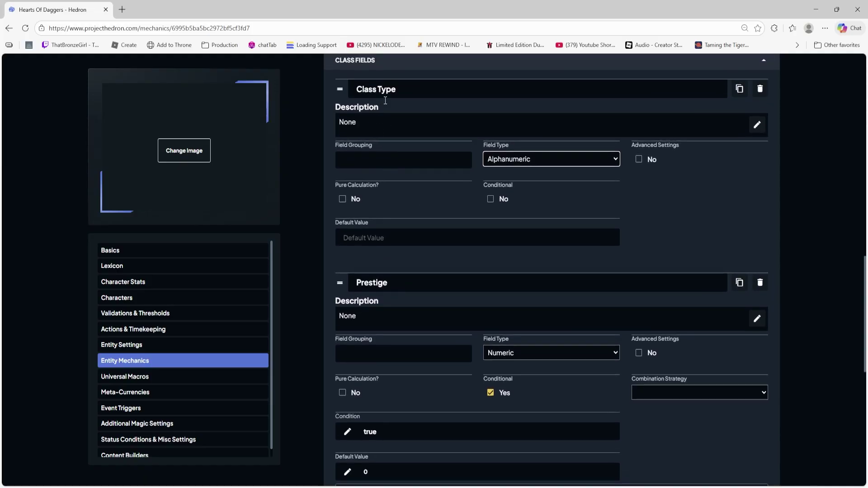
{"action": "left_click", "coordinate": [361, 245]}
{"action": "type", "text": "Mar"}
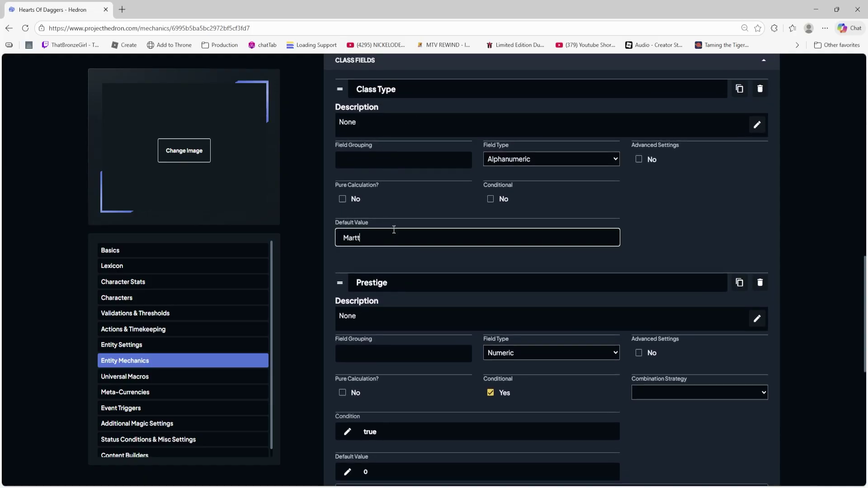
{"action": "type", "text": "tial"}
Open the second Class Fields section and review the class and ability fields defined in the Entity Mechanics.
{"action": "scroll", "coordinate": [416, 265], "scroll_direction": "down", "scroll_amount": 2}
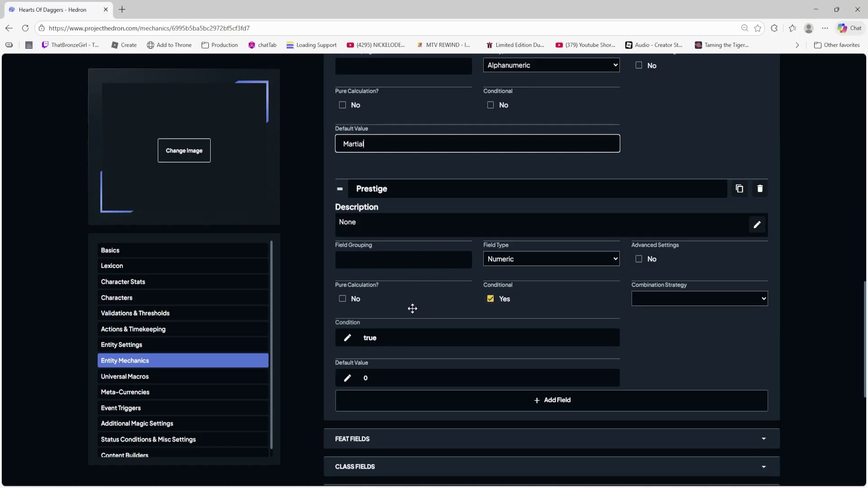
{"action": "scroll", "coordinate": [430, 279], "scroll_direction": "down", "scroll_amount": 3}
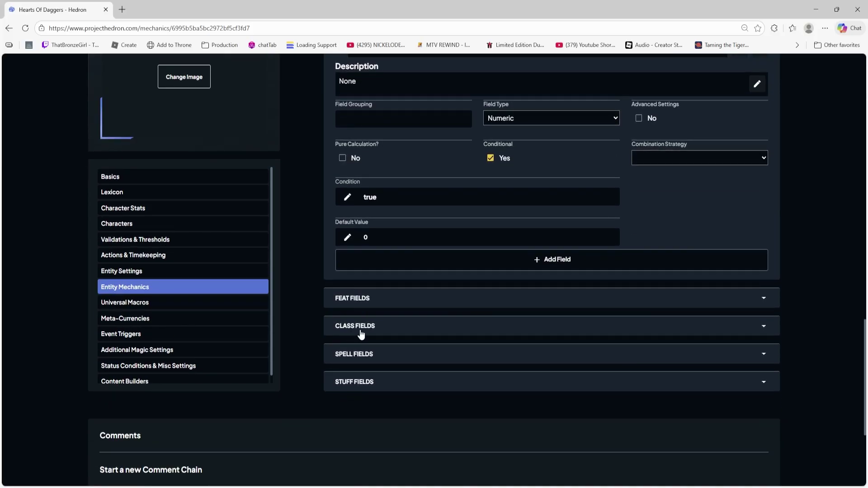
{"action": "left_click", "coordinate": [420, 326]}
{"action": "scroll", "coordinate": [422, 320], "scroll_direction": "up", "scroll_amount": 9}
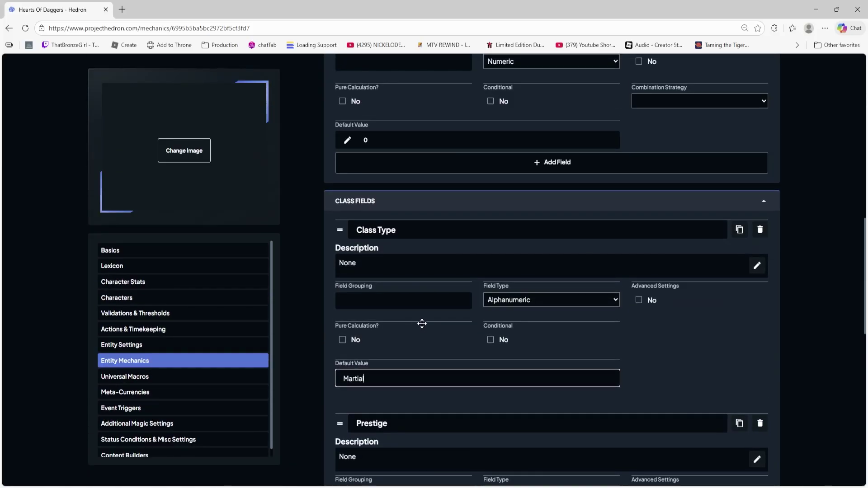
{"action": "scroll", "coordinate": [435, 317], "scroll_direction": "up", "scroll_amount": 5}
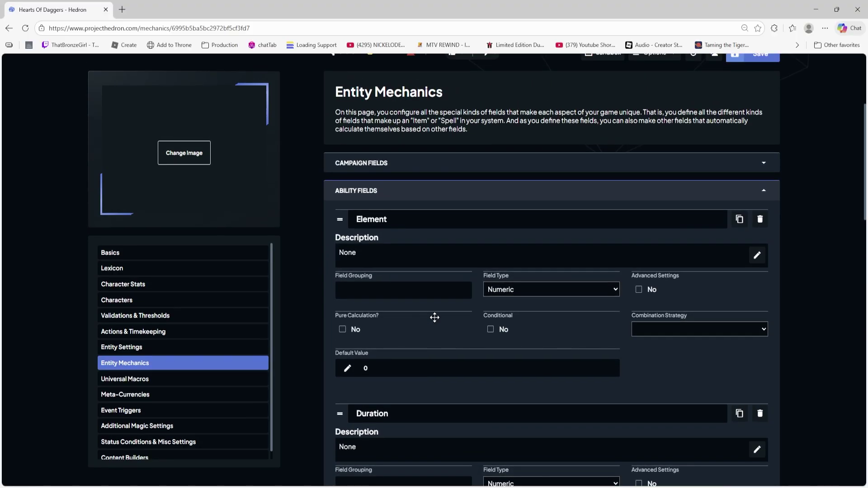
{"action": "scroll", "coordinate": [576, 310], "scroll_direction": "down", "scroll_amount": 2}
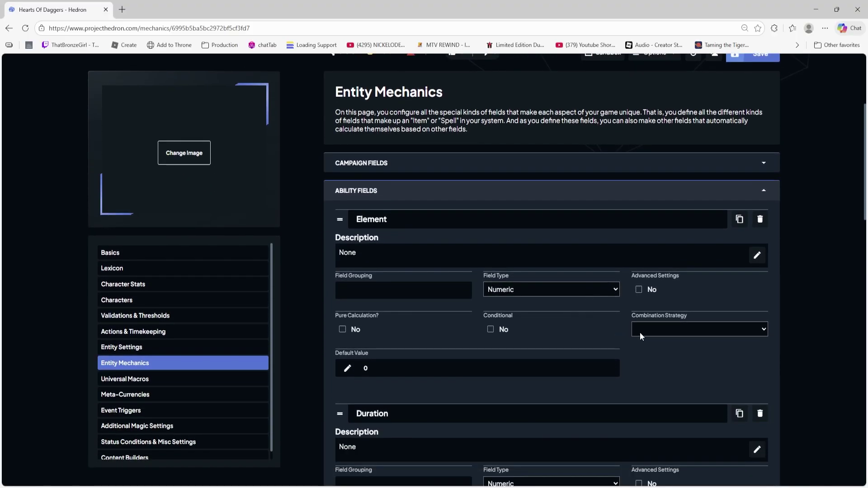